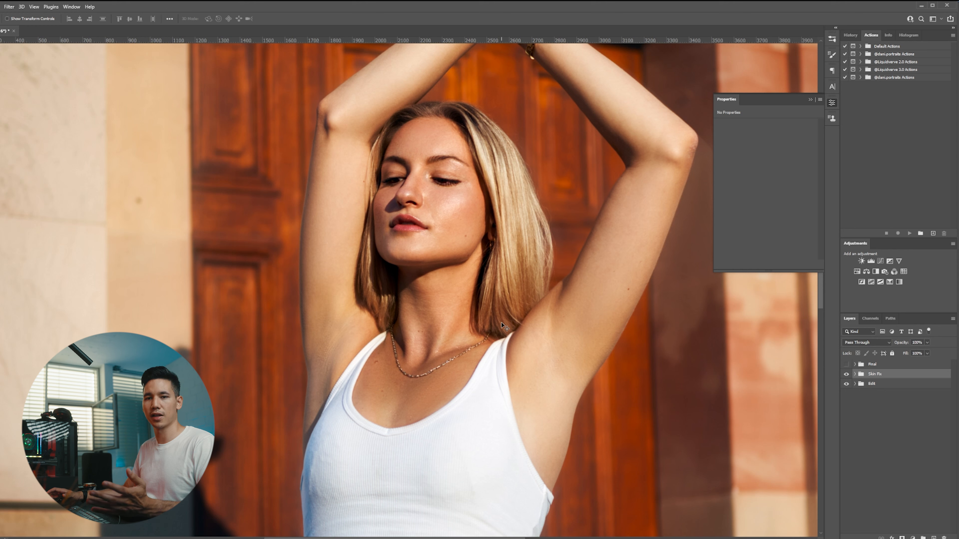
Inspect the Hue/Saturation layers inside the Skin Fix group, then collapse and hide the group.
left_click(854, 374)
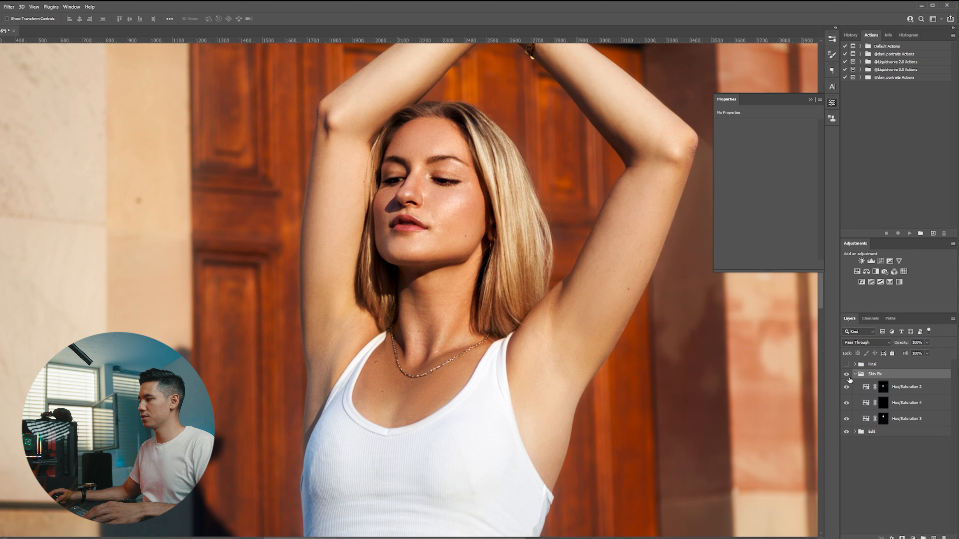
left_click(883, 387)
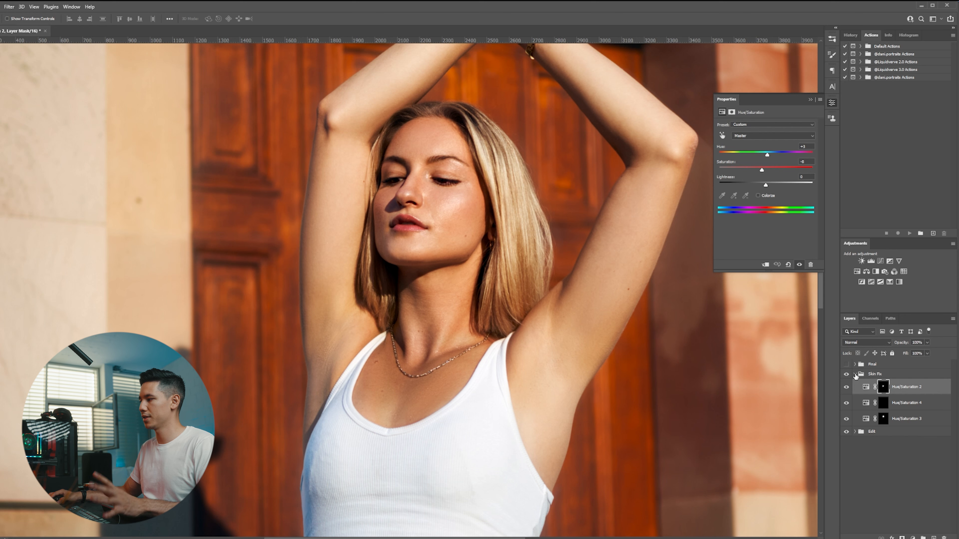
left_click(855, 374)
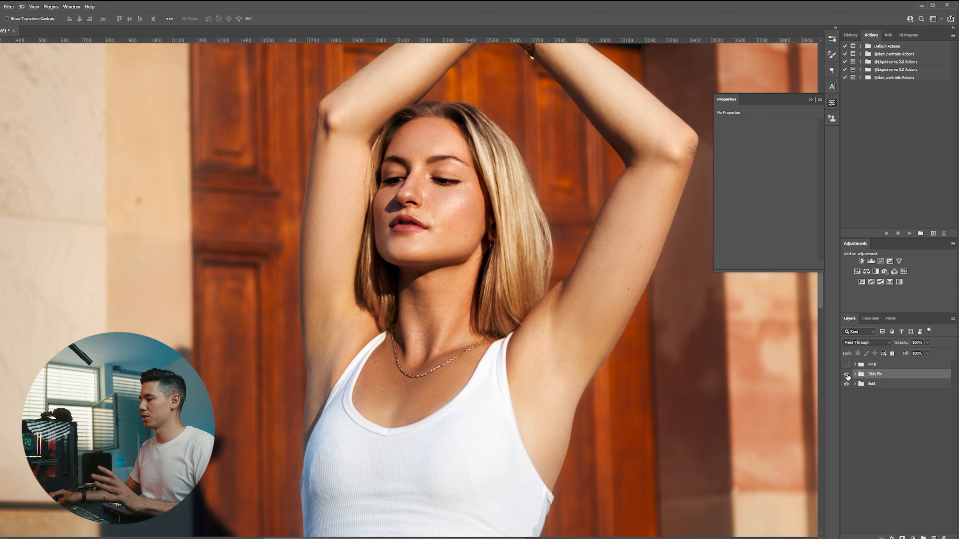
left_click(846, 374)
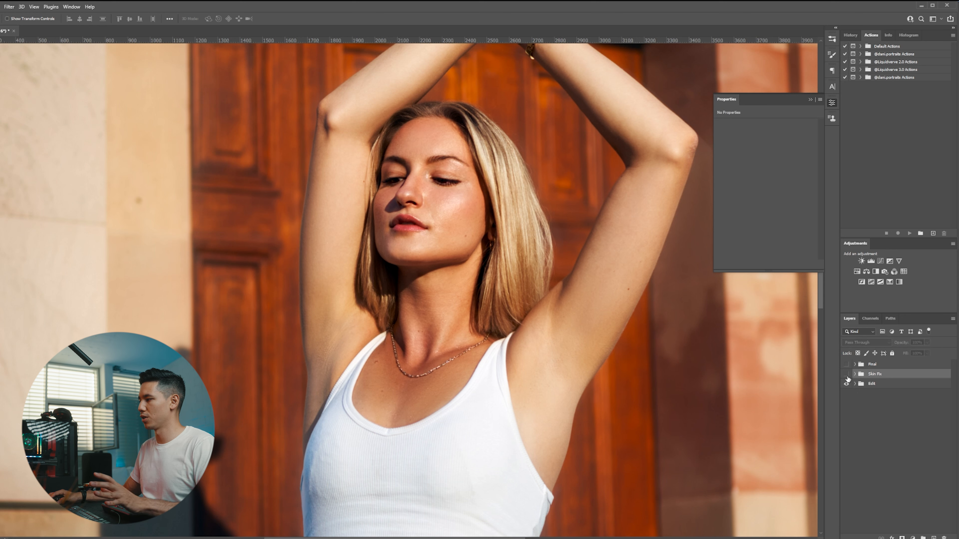
Add a new Hue/Saturation adjustment layer and switch its edit range to the Reds channel.
left_click(857, 272)
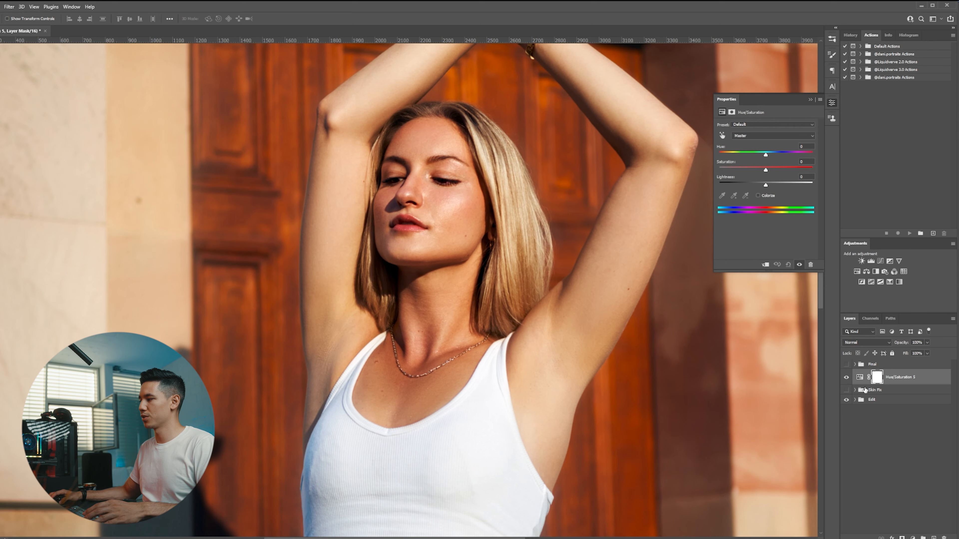
scroll(565, 242, "down", 5)
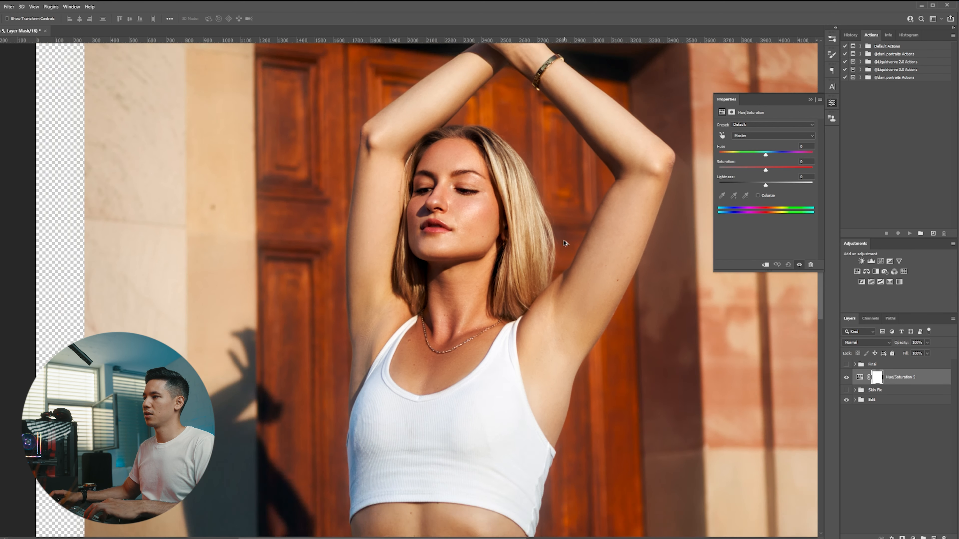
scroll(454, 267, "up", 6)
scroll(448, 339, "up", 2)
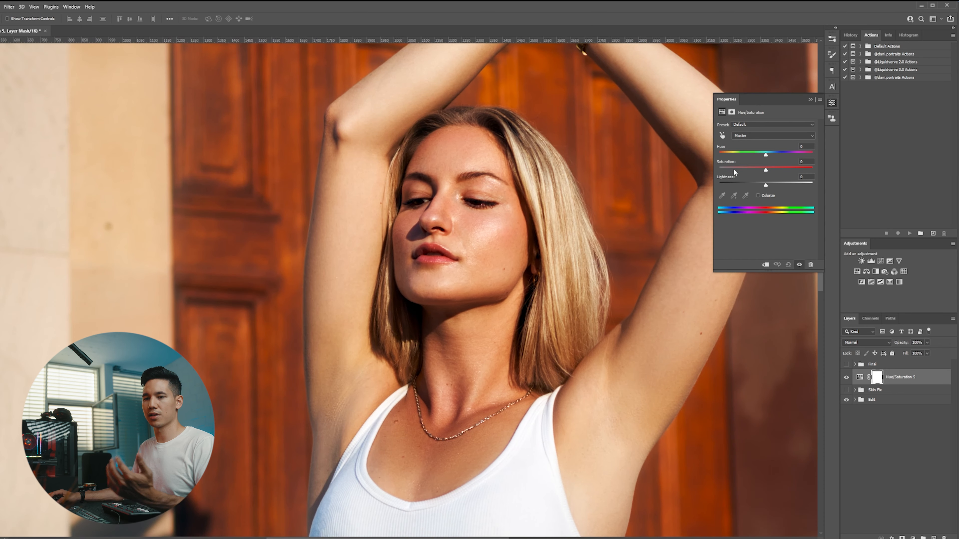
left_click(749, 139)
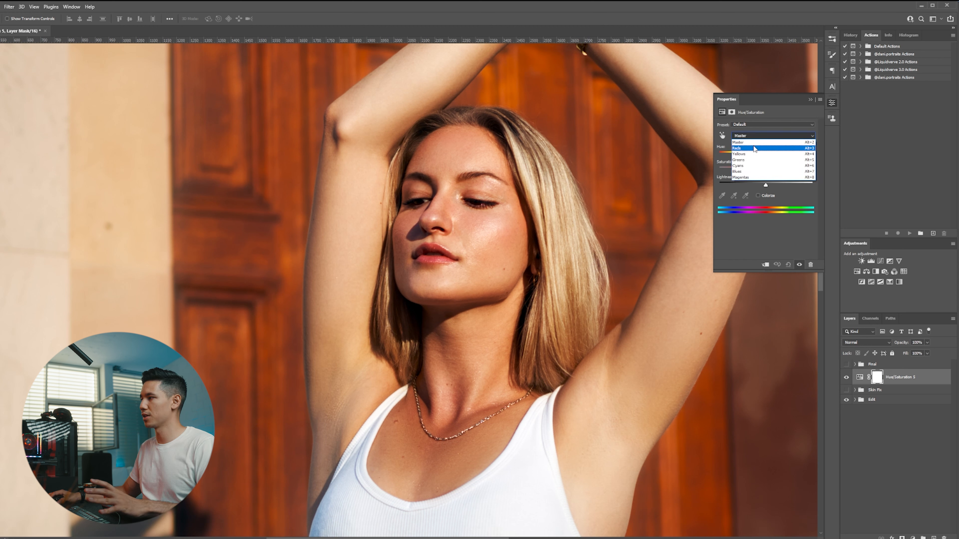
left_click(754, 148)
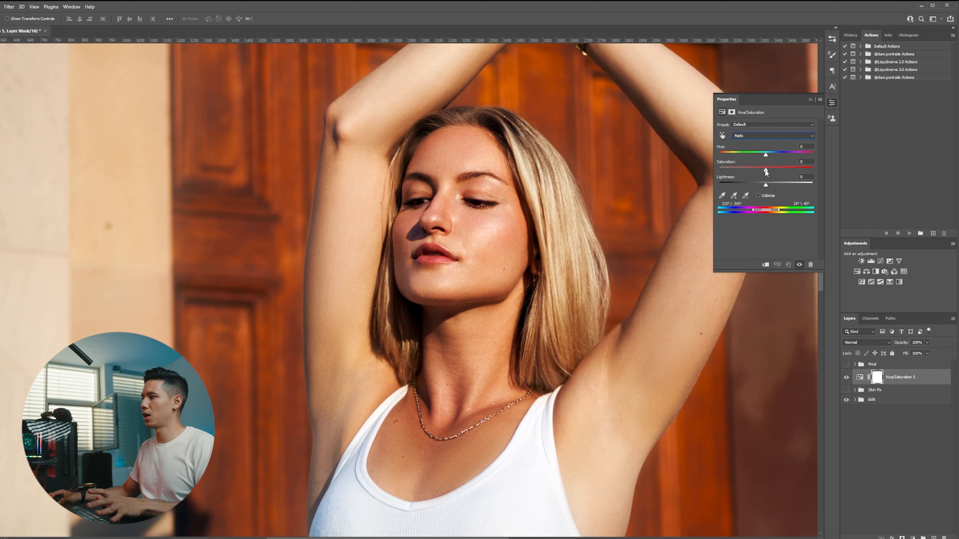
Set the Reds saturation to +100 and hue to +180 to highlight them, and narrow the red color range sliders.
left_click_drag(766, 170, 834, 160)
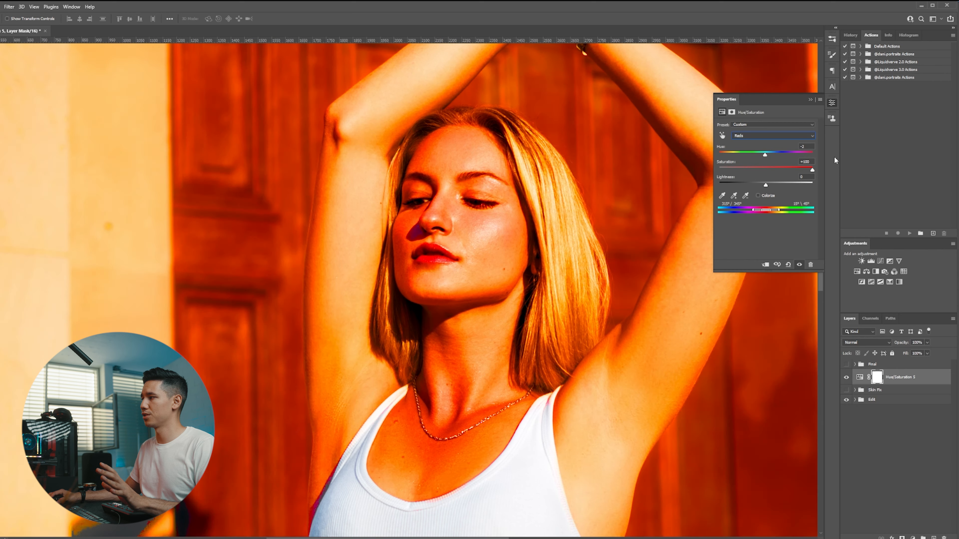
left_click_drag(765, 155, 836, 158)
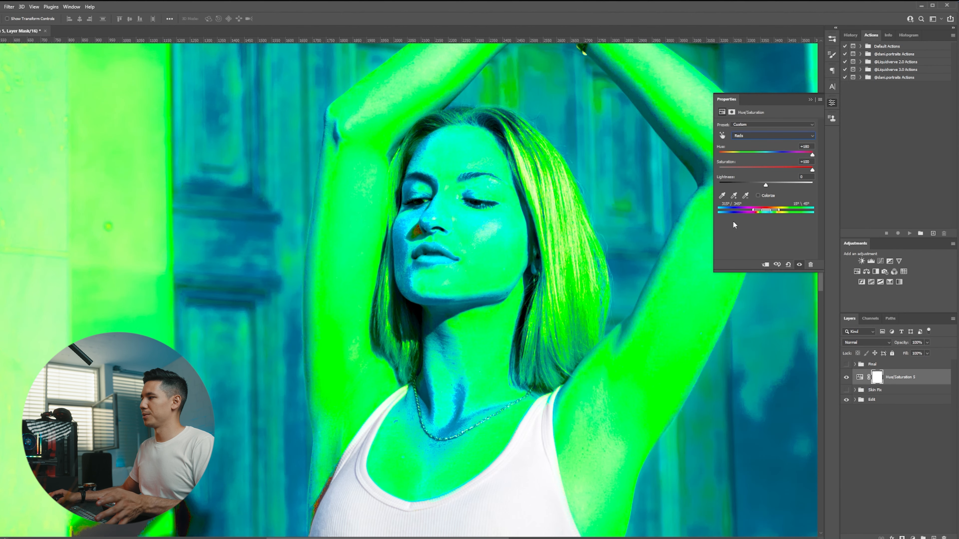
left_click_drag(778, 210, 772, 211)
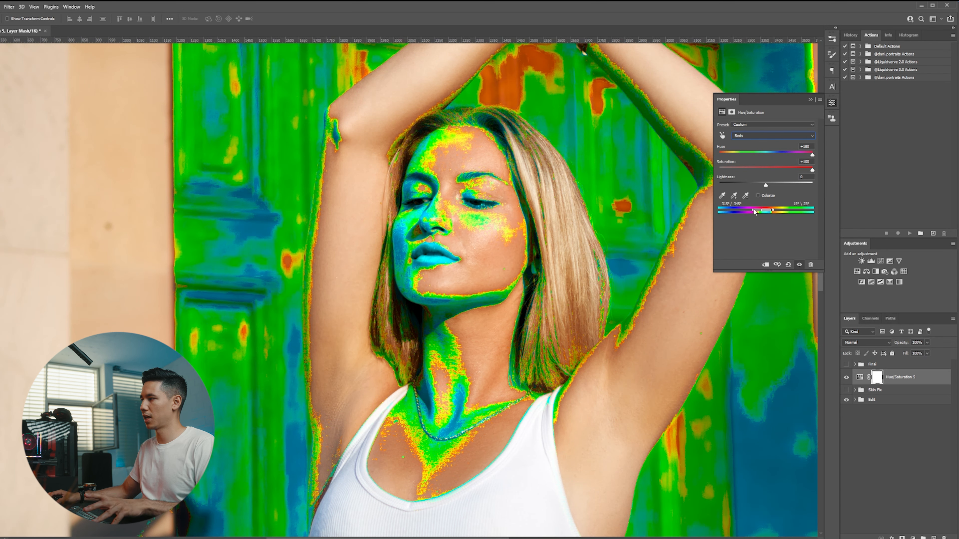
left_click_drag(754, 212, 770, 214)
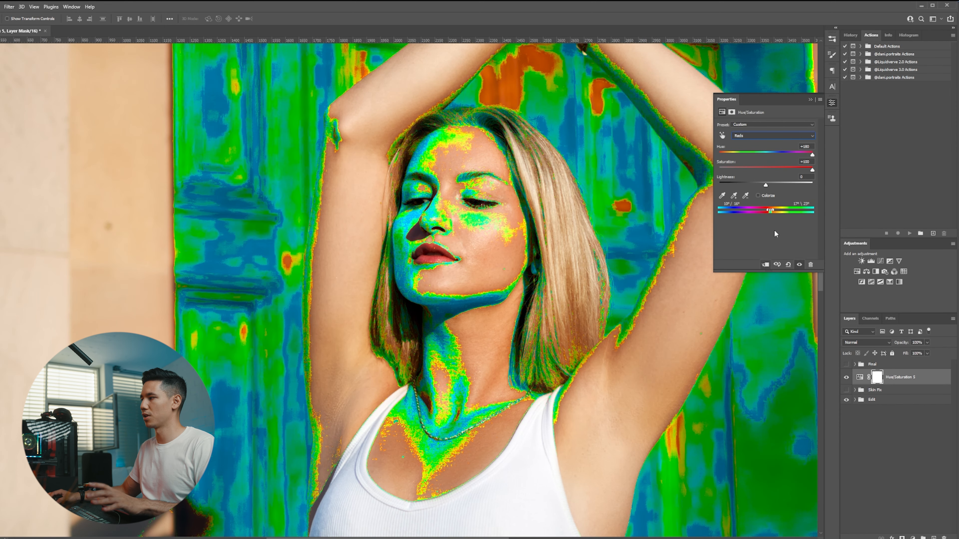
Toggle the new Hue/Saturation layer's visibility to compare the highlighted red range against the original skin.
left_click(858, 377)
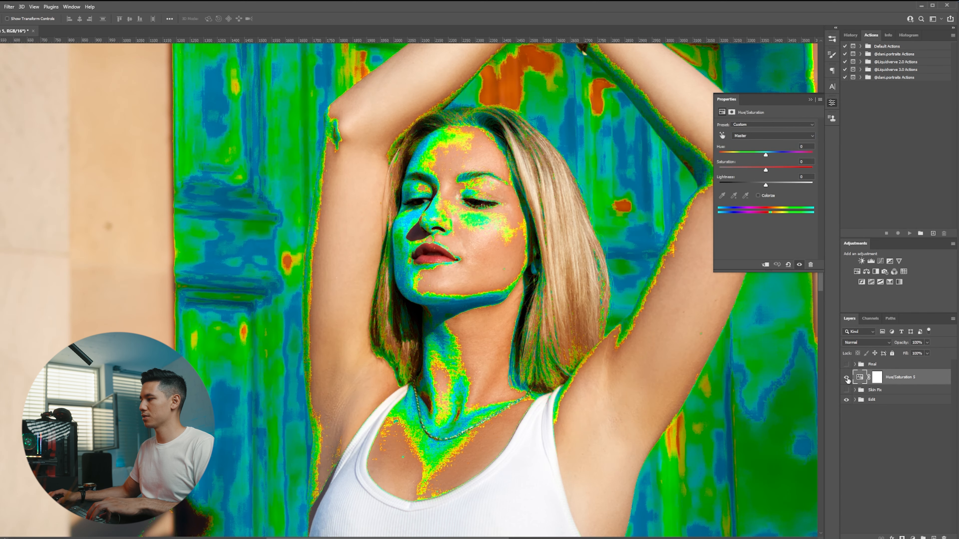
left_click(845, 378)
left_click(846, 377)
left_click(846, 378)
left_click(846, 377)
left_click(846, 378)
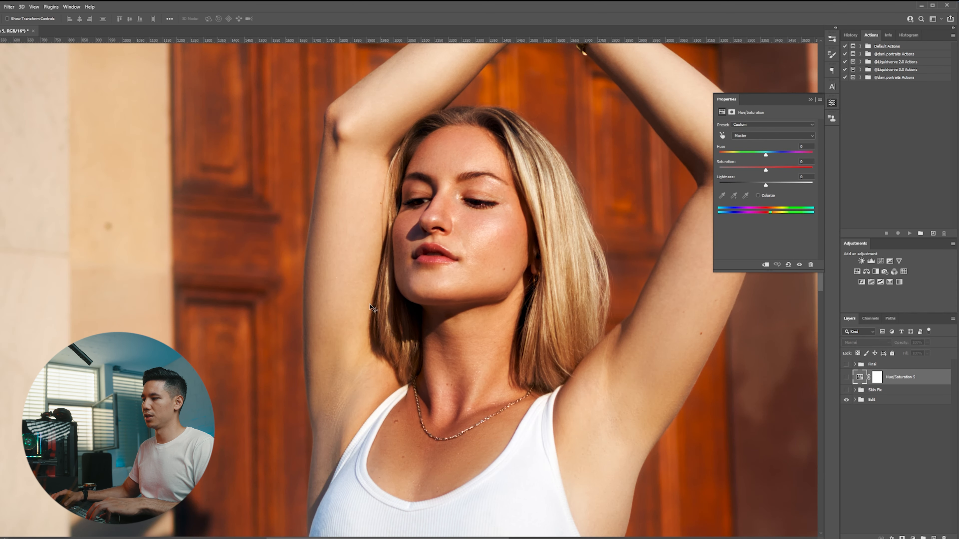
scroll(393, 328, "down", 2)
scroll(430, 404, "up", 1)
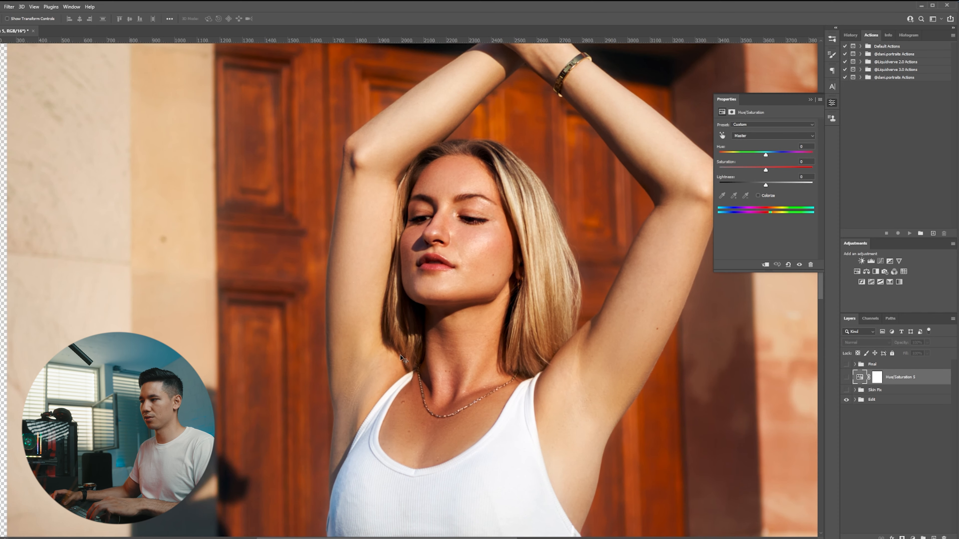
left_click(845, 377)
left_click(876, 382)
left_click(859, 377)
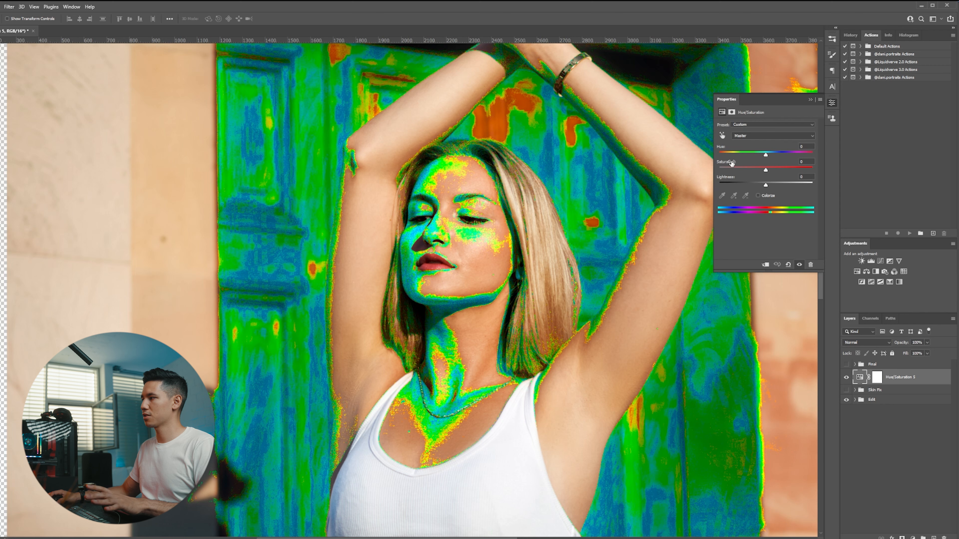
Reselect the Reds channel and reset its saturation and hue to 0.
left_click(751, 136)
left_click(752, 137)
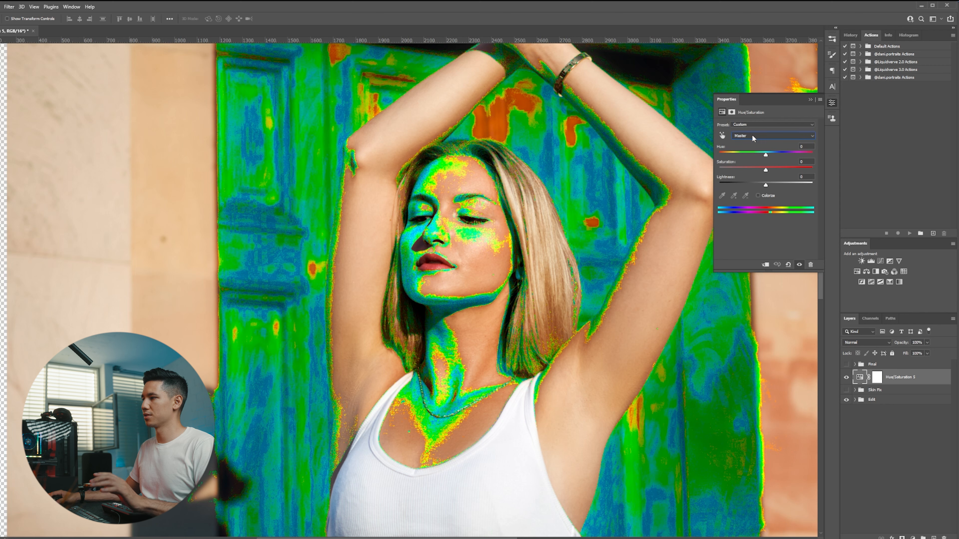
left_click(769, 135)
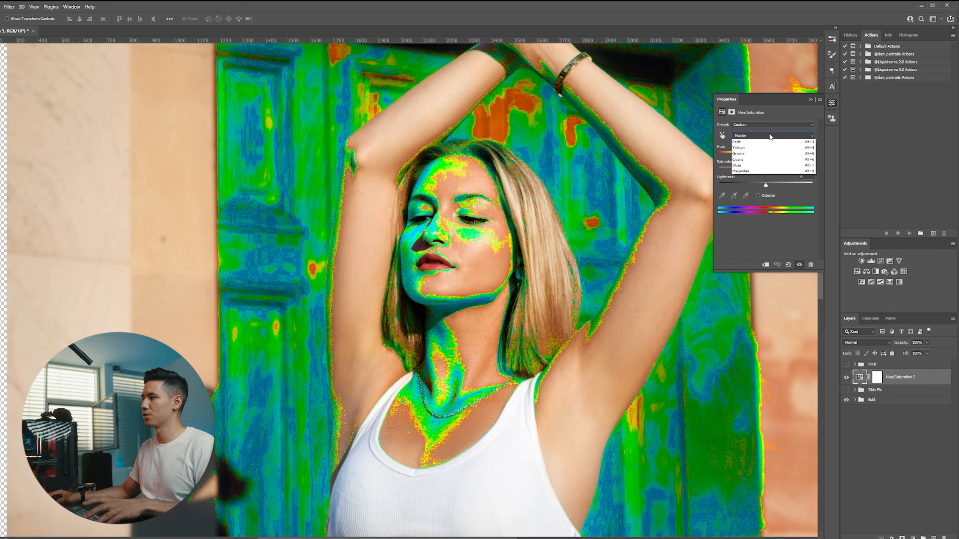
left_click(741, 149)
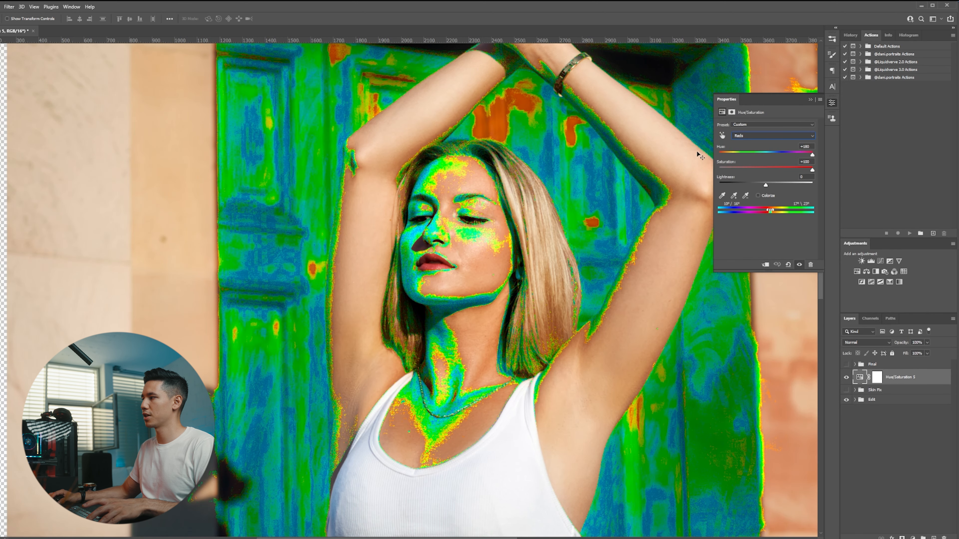
left_click(723, 160)
type("0")
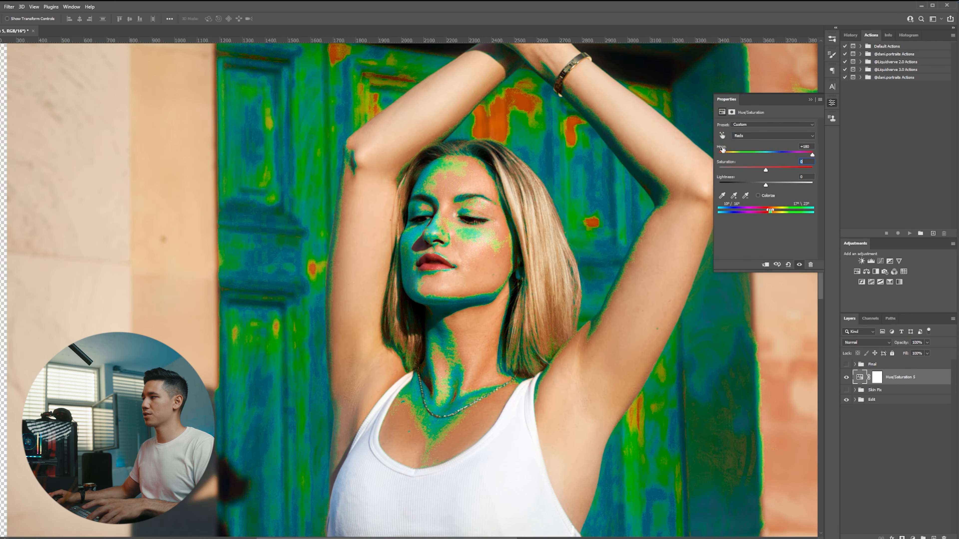
left_click(721, 148)
type("0")
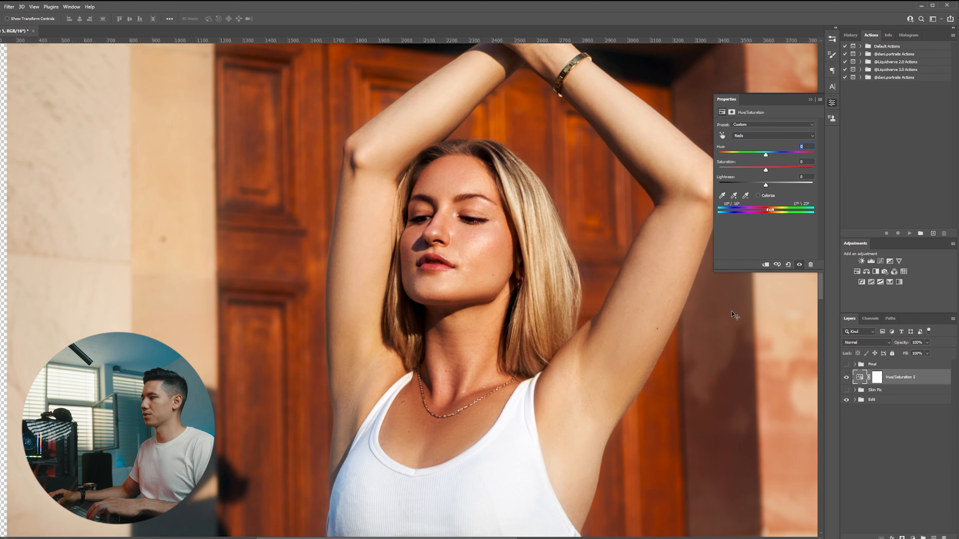
Paint the adjustment layer's mask over the neck and shadowed side of the face with the Brush, then invert the mask.
left_click(879, 377)
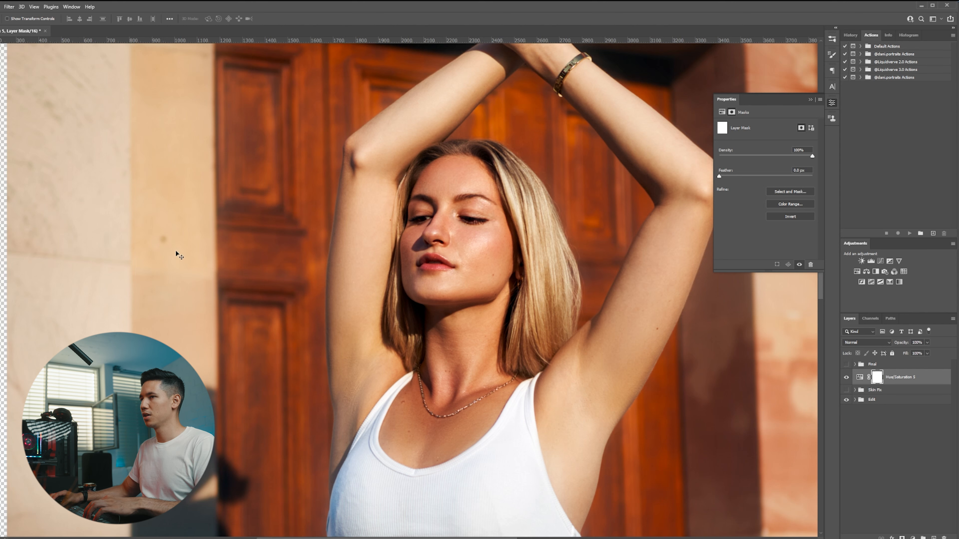
key("b")
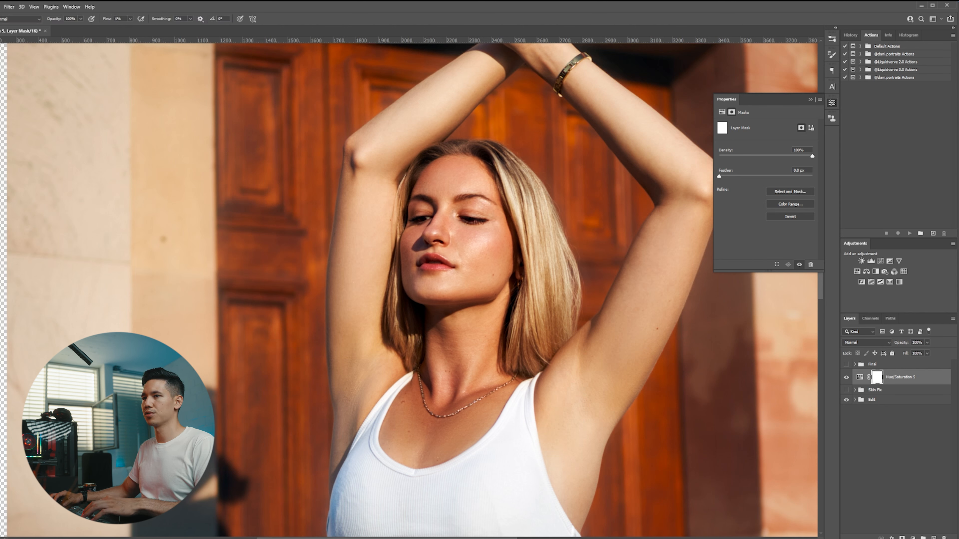
left_click_drag(104, 18, 160, 21)
left_click_drag(460, 219, 430, 219)
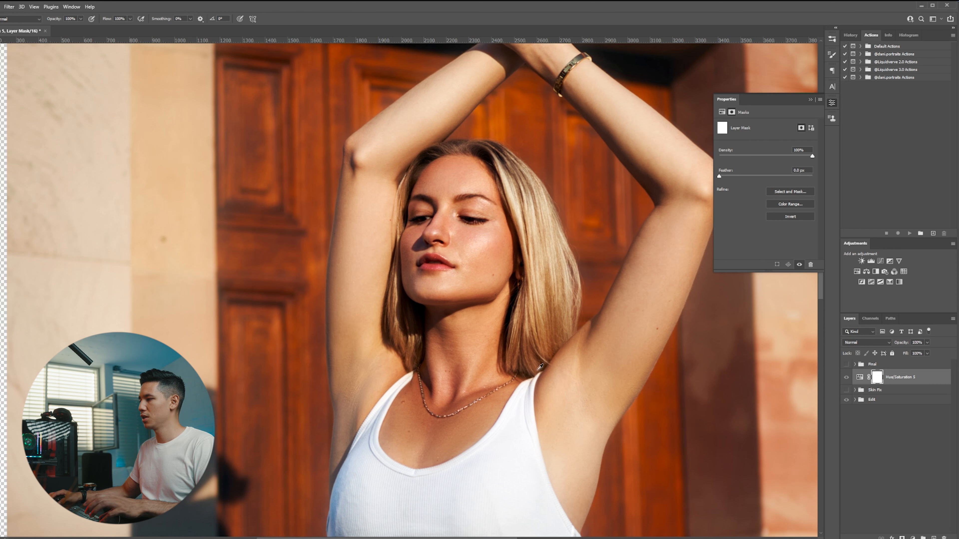
left_click_drag(435, 360, 424, 360)
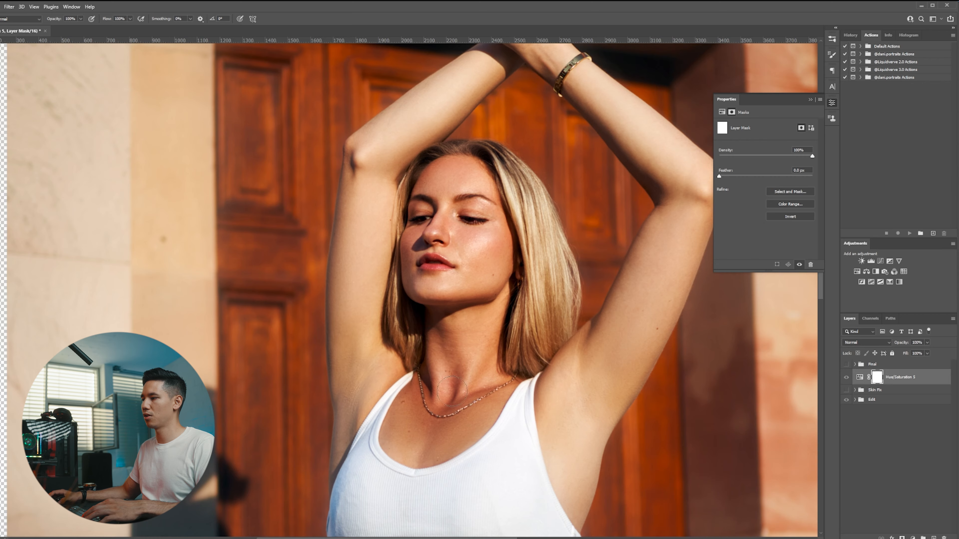
scroll(457, 410, "up", 1)
scroll(458, 410, "down", 1)
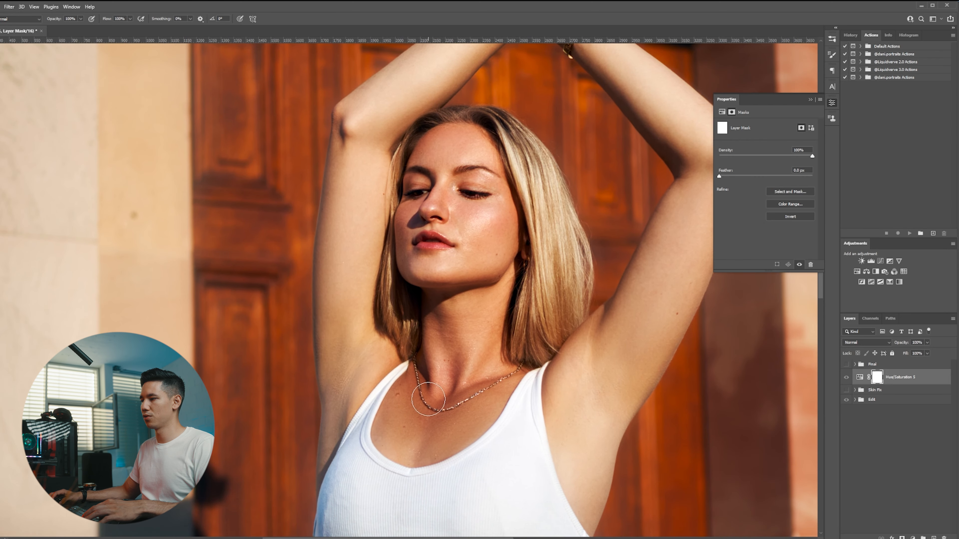
mouse_move(419, 371)
left_mouse_down()
mouse_move(437, 411)
mouse_move(453, 370)
mouse_move(444, 411)
mouse_move(503, 378)
mouse_move(428, 391)
mouse_move(427, 352)
mouse_move(432, 311)
left_mouse_up()
right_click(413, 239, "alt")
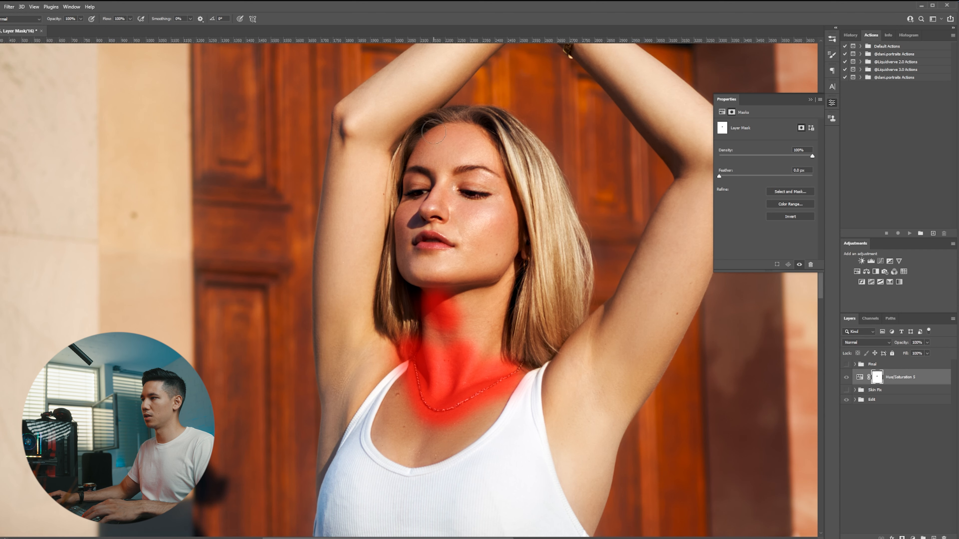
mouse_move(439, 128)
left_mouse_down()
mouse_move(403, 187)
mouse_move(398, 241)
mouse_move(413, 279)
mouse_move(437, 289)
left_mouse_up()
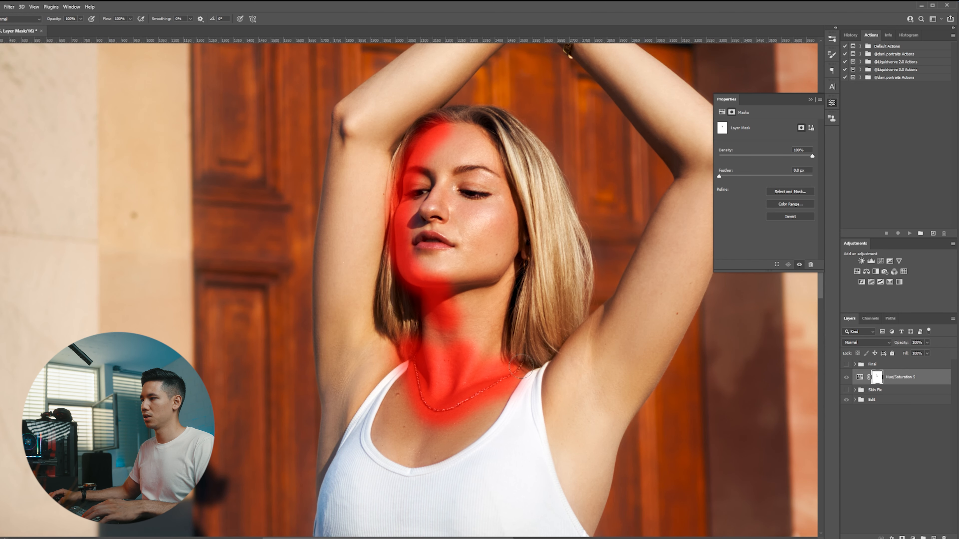
scroll(564, 332, "down", 2)
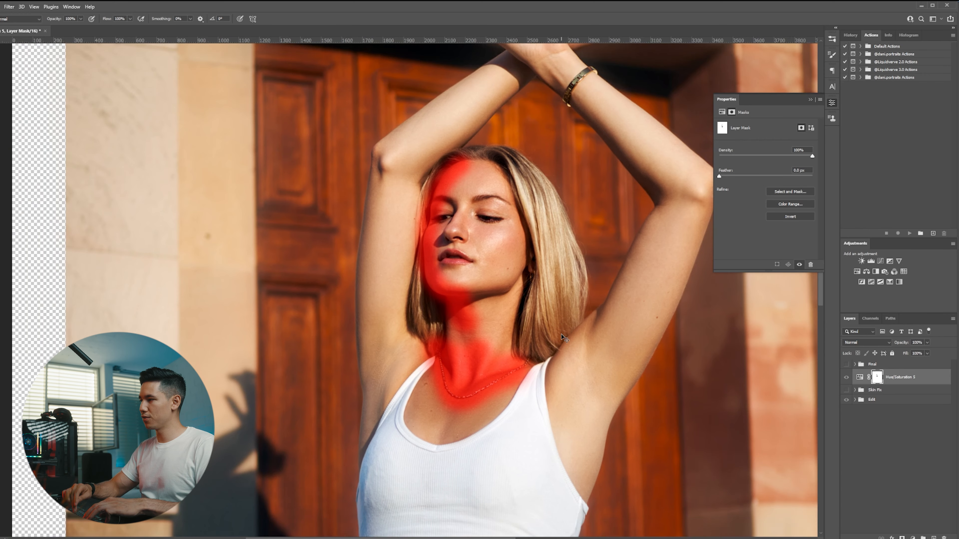
key("ctrl+i")
Switch the adjustment back to the Reds channel and adjust its hue slider for the masked skin.
left_click(859, 377)
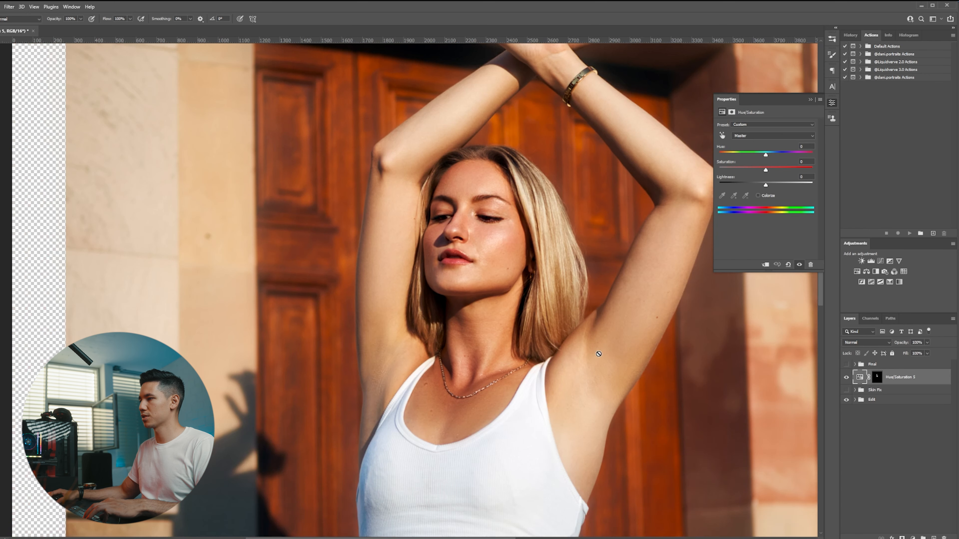
scroll(505, 245, "up", 2)
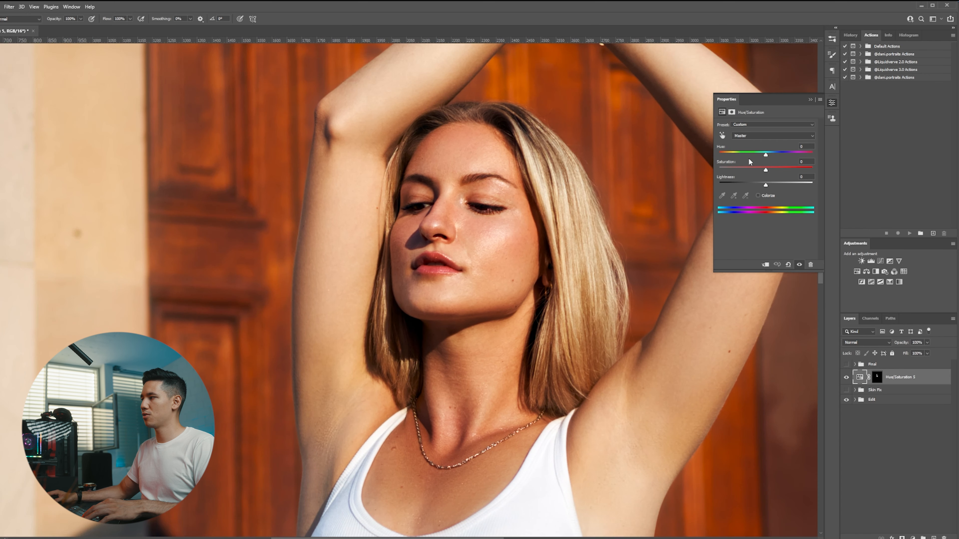
left_click(749, 135)
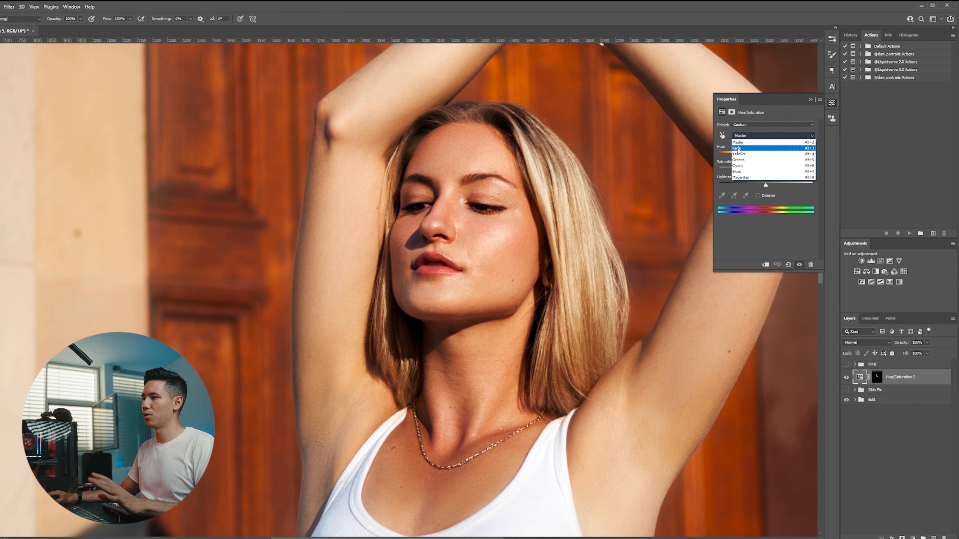
left_click(738, 149)
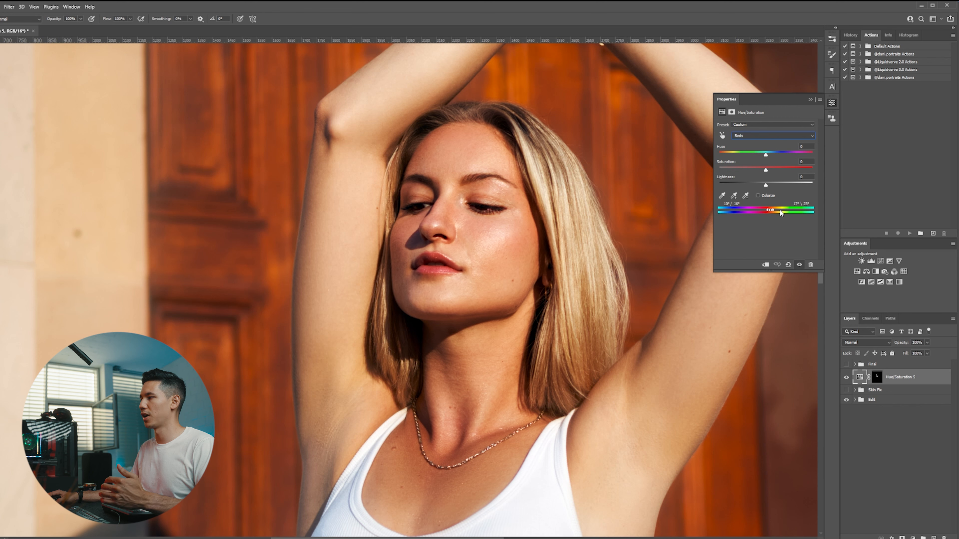
left_click_drag(765, 155, 720, 149)
double_click(721, 148)
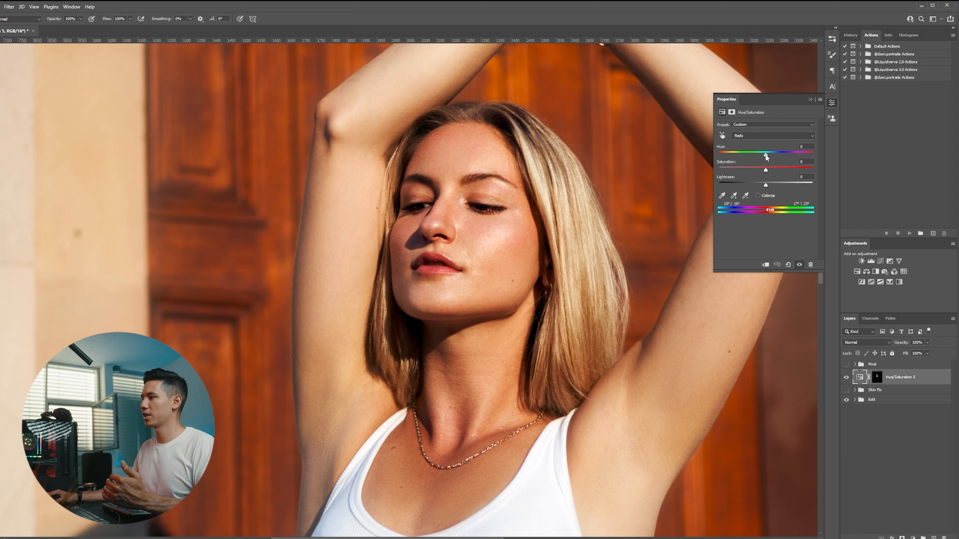
Nudge the Reds hue to +4 and toggle the Hue/Saturation layer's visibility to compare with the original skin.
left_click_drag(765, 154, 767, 156)
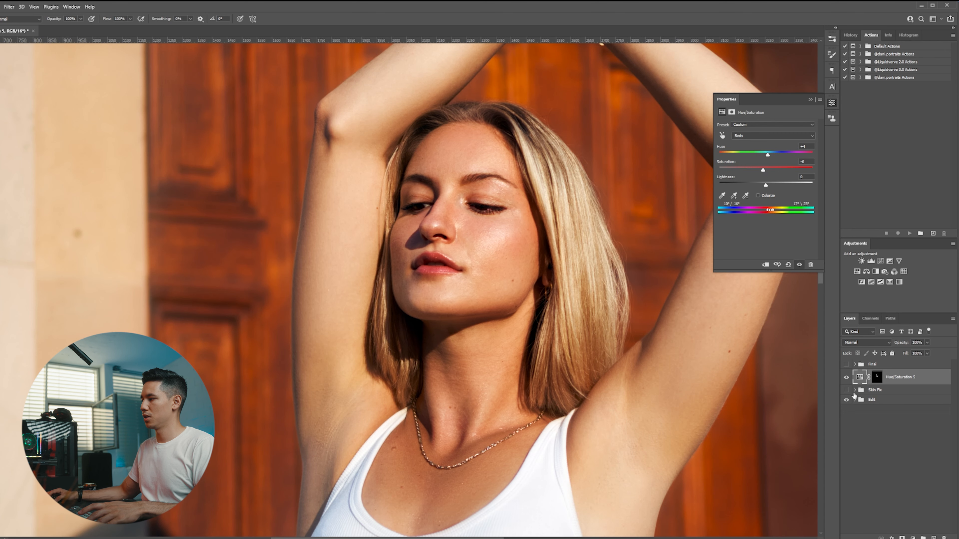
left_click(846, 377)
left_click(846, 377)
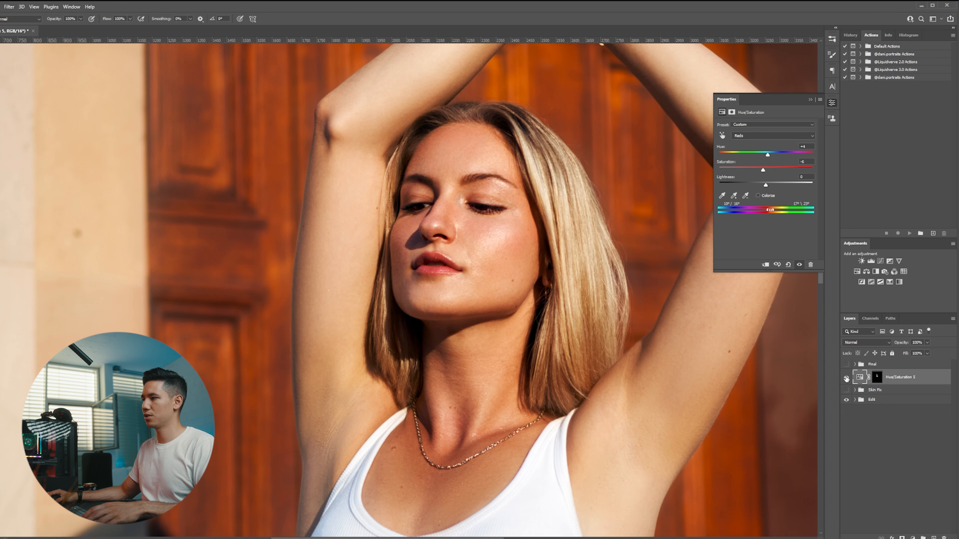
left_click(846, 379)
left_click(845, 378)
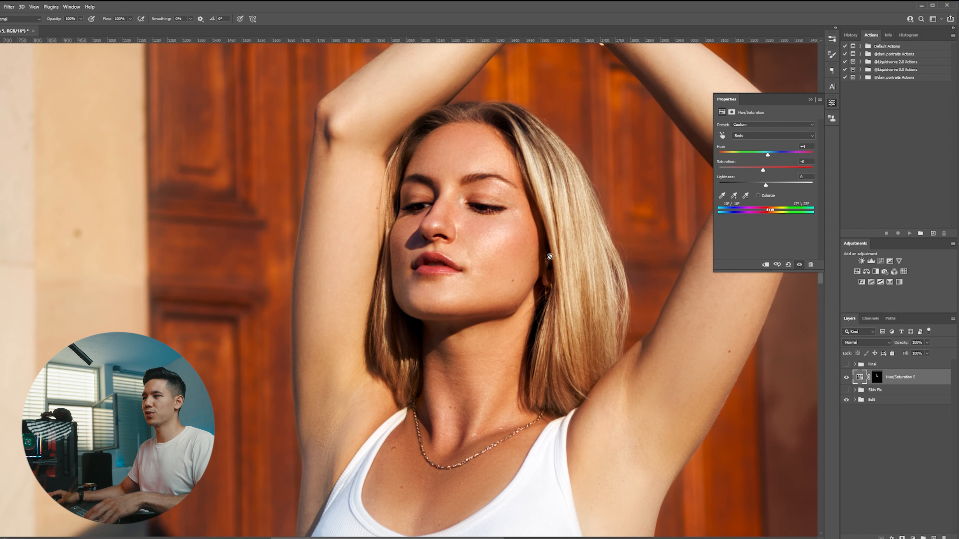
Zoom in on the neck and toggle the Hue/Saturation layer's visibility to compare the correction.
scroll(510, 352, "down", 1)
scroll(512, 349, "up", 2)
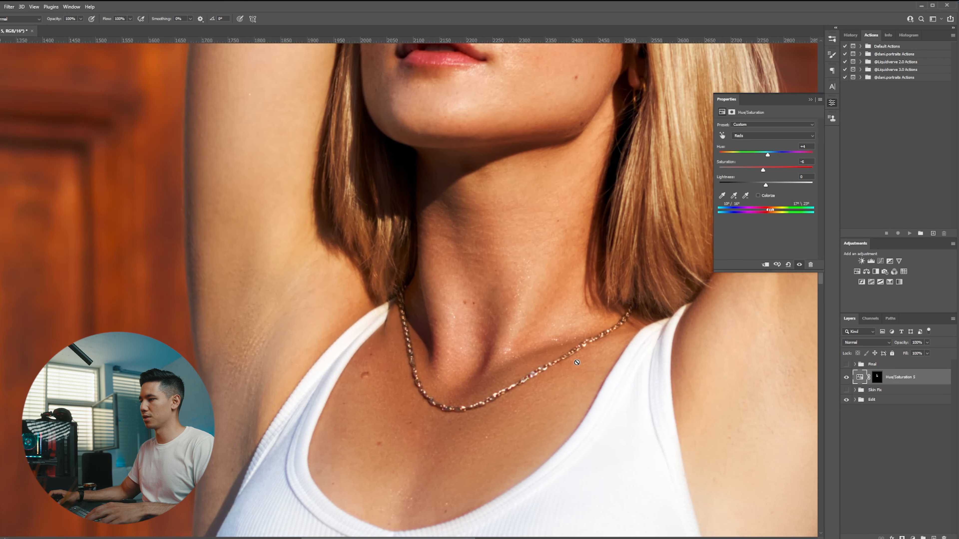
left_click(846, 378)
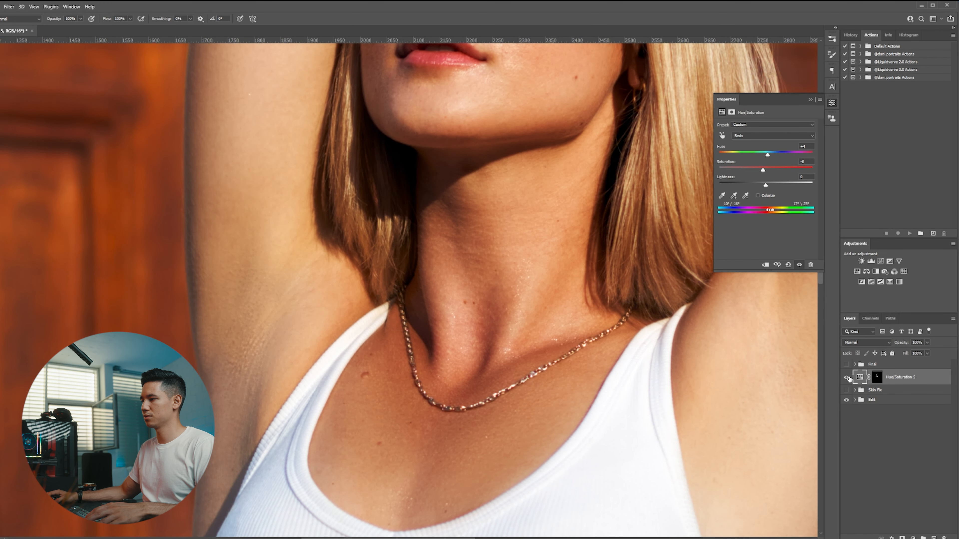
left_click(846, 378)
left_click(846, 378)
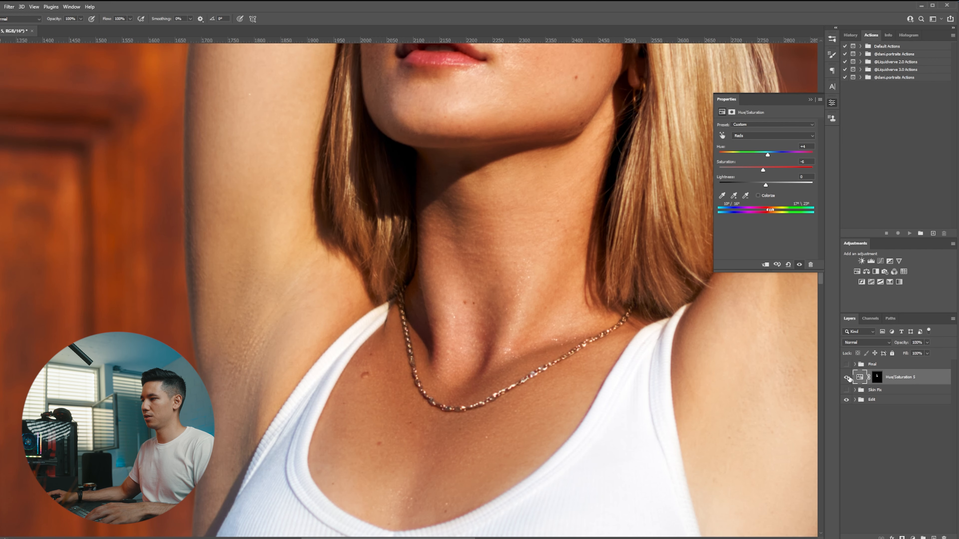
Inspect the adjustment layer's mask over the neck, then return to the adjustment's Reds channel settings.
left_click(878, 382, "alt+shift")
left_click(878, 381, "alt+shift")
scroll(520, 347, "down", 1)
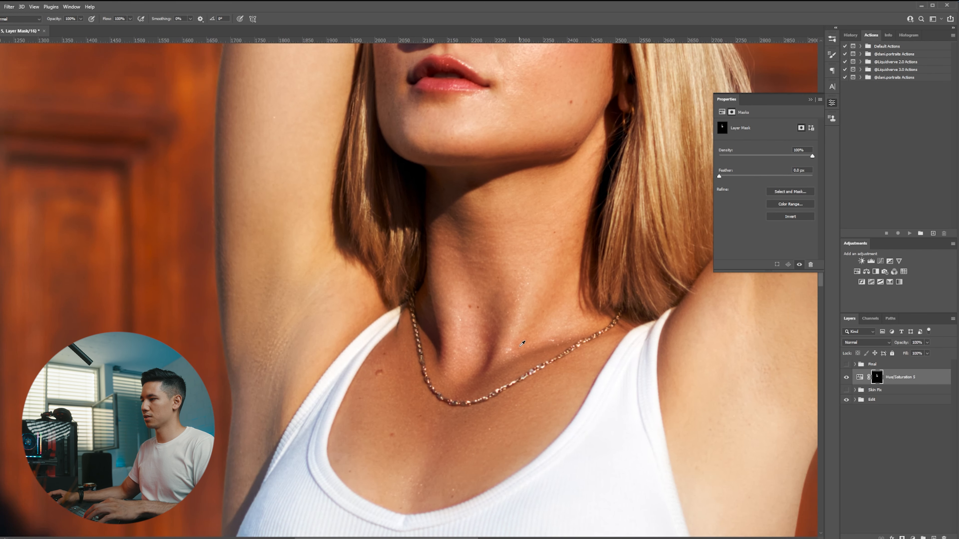
scroll(502, 341, "up", 1)
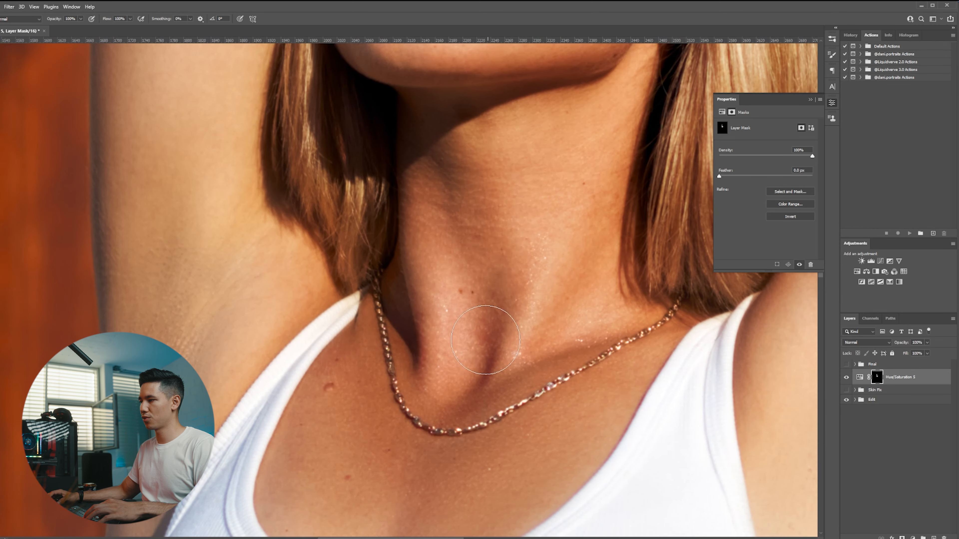
left_click(859, 378)
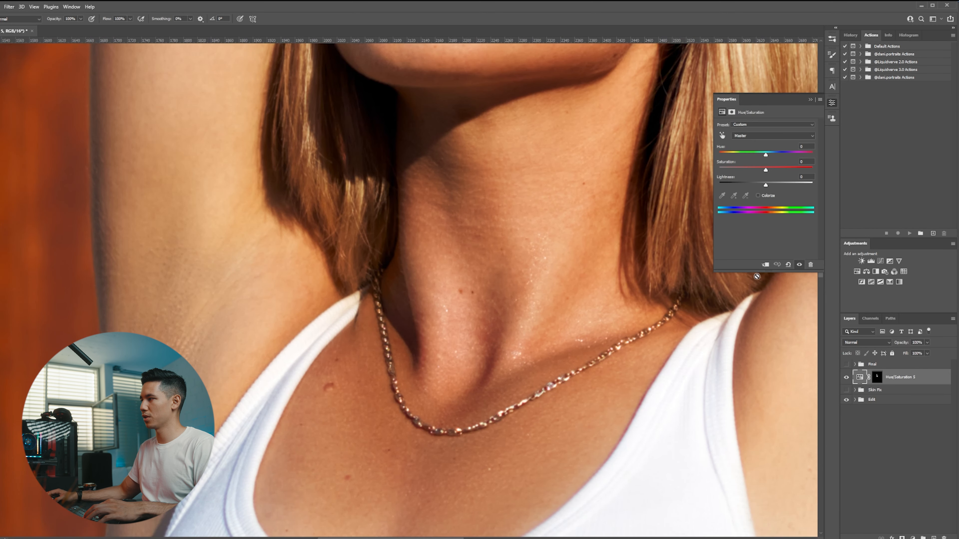
left_click(752, 137)
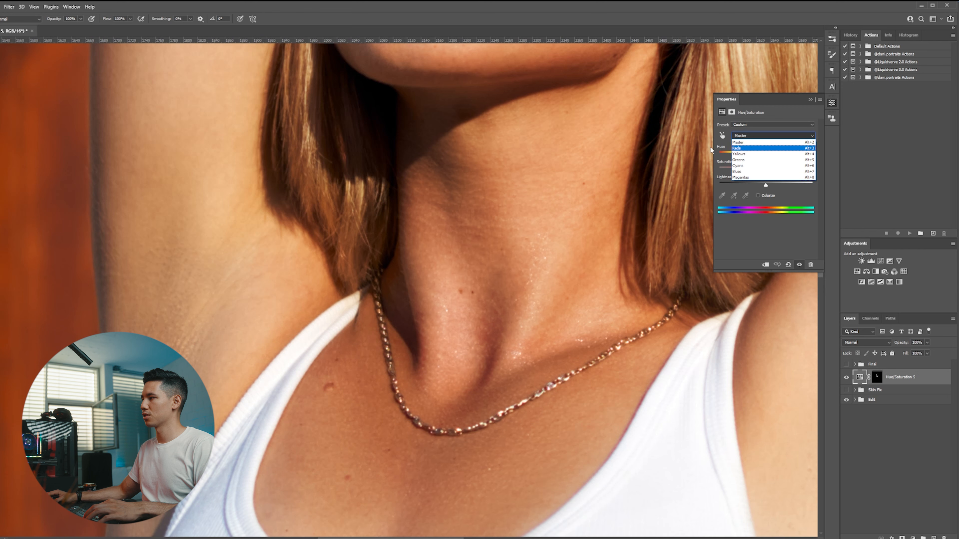
left_click(752, 148)
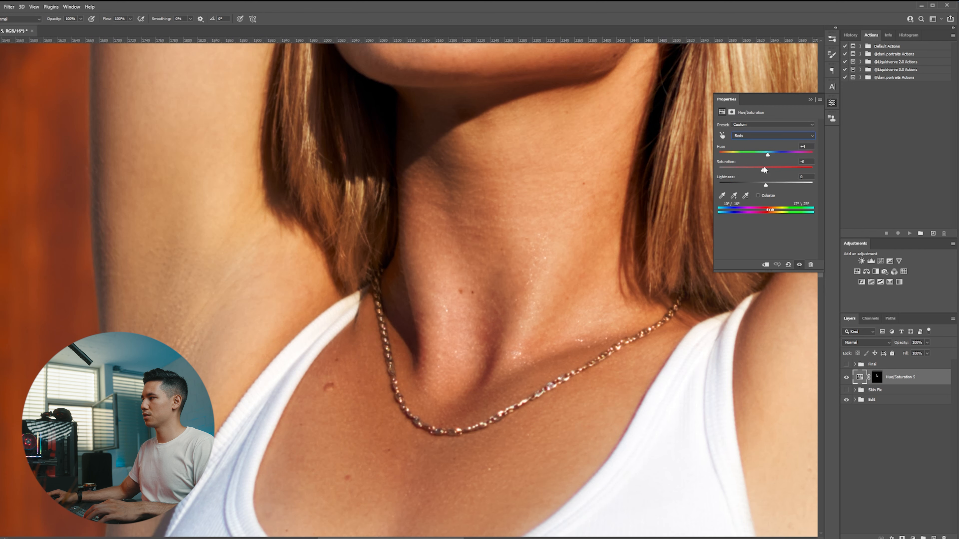
Preview the Reds range at full saturation, undo it, and set the Reds saturation to -7 with hue +7.
left_click_drag(763, 169, 851, 172)
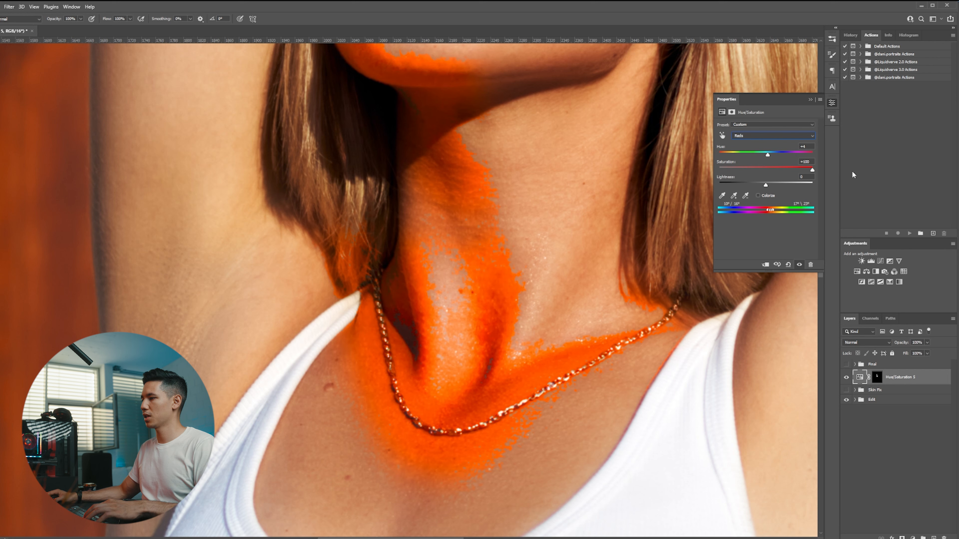
key("ctrl+z")
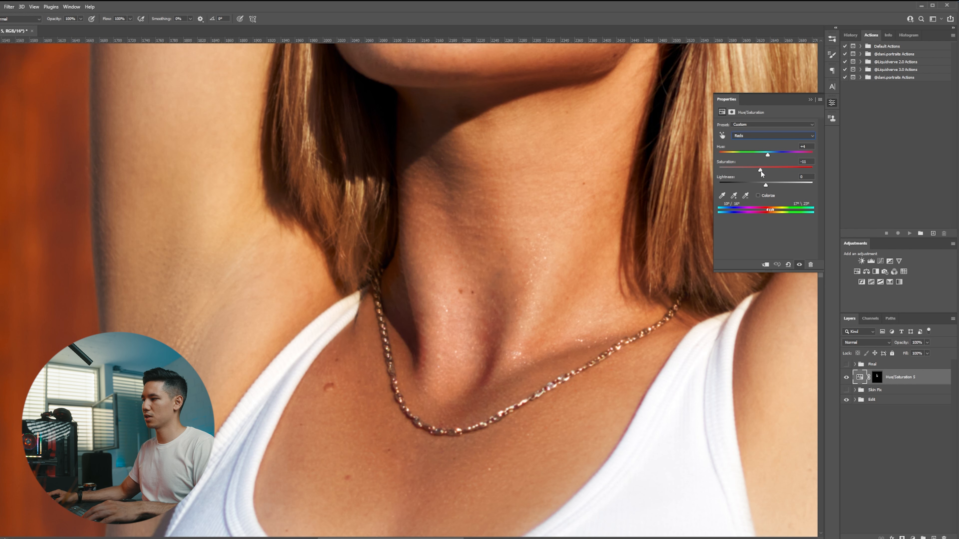
left_click_drag(762, 170, 762, 171)
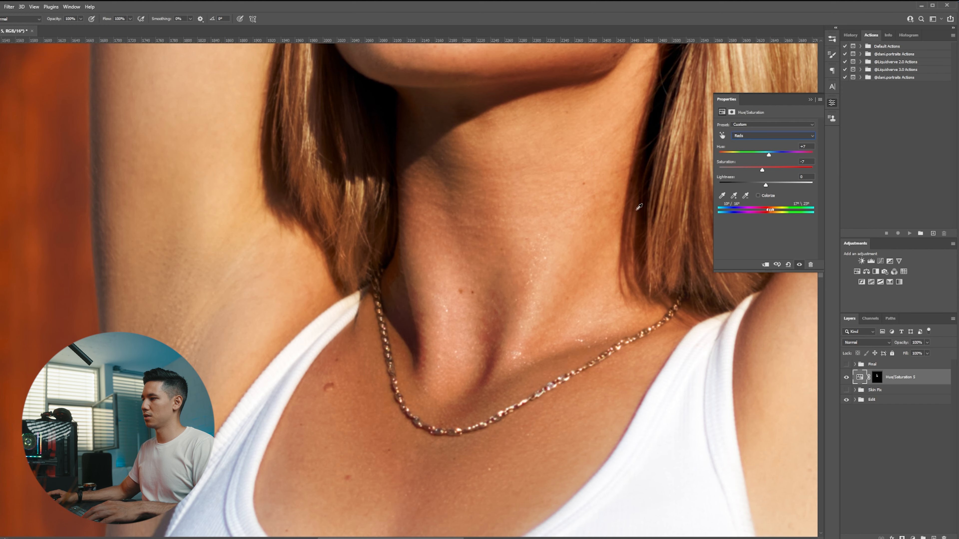
Zoom out over the whole portrait and toggle the Hue/Saturation layer to compare the result, ending with it hidden.
left_click(877, 454)
key("ctrl+0")
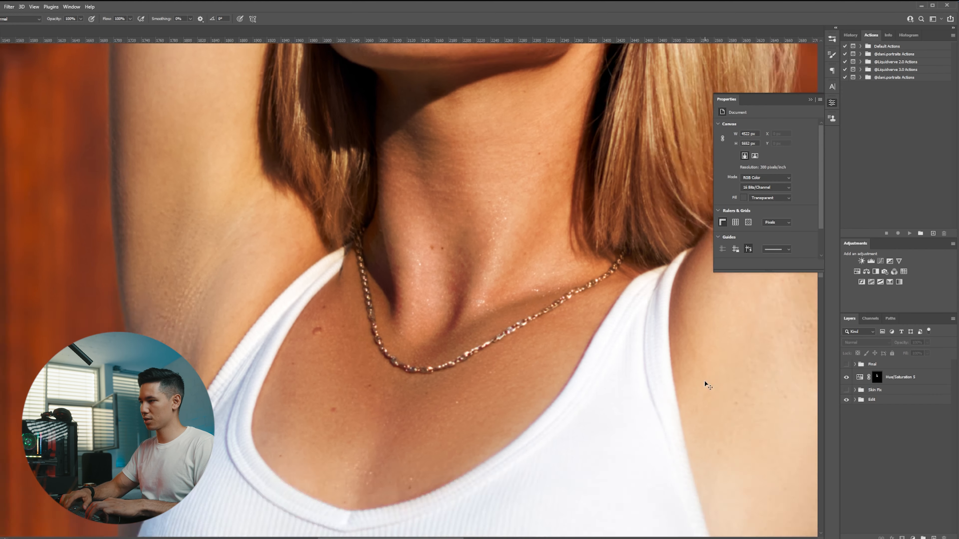
scroll(361, 234, "up", 5)
scroll(361, 251, "up", 1)
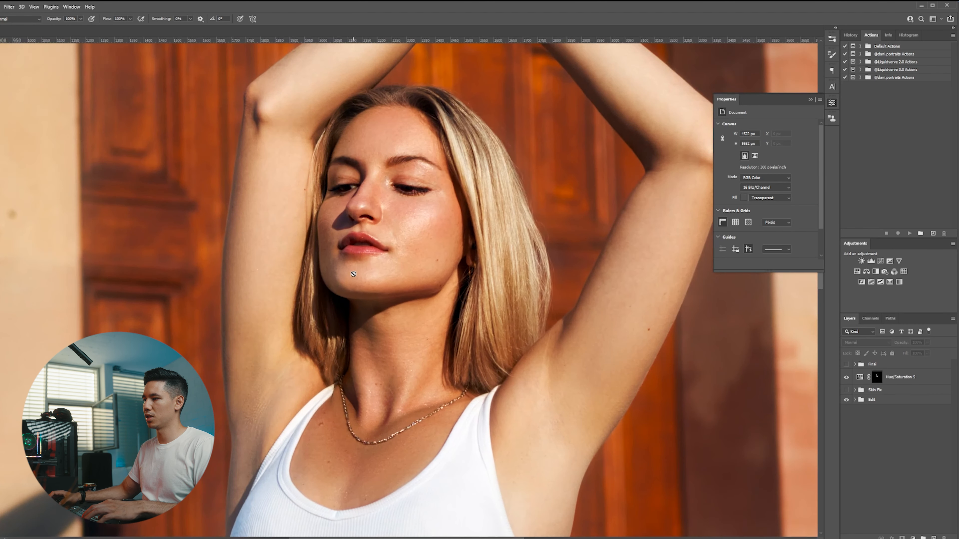
scroll(321, 248, "up", 1)
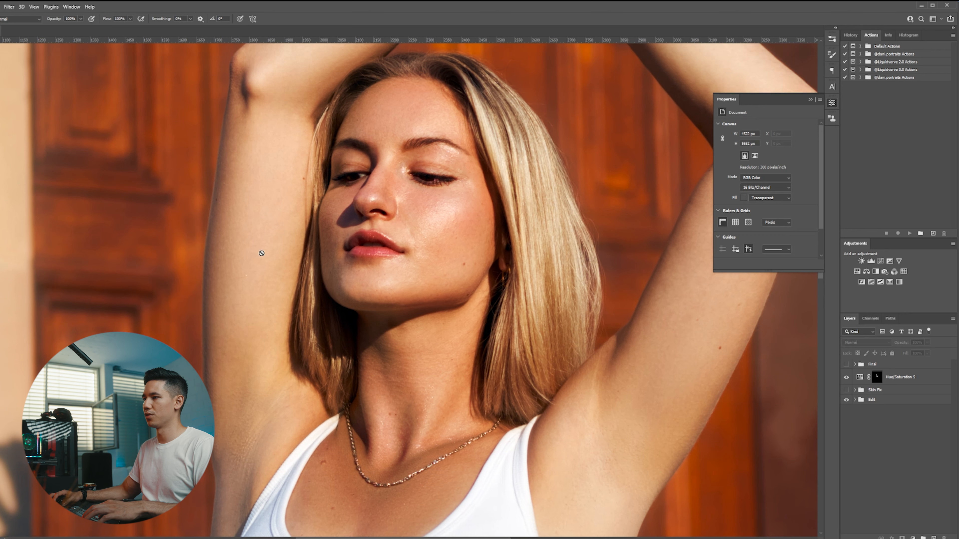
left_click(848, 378)
left_click(847, 377)
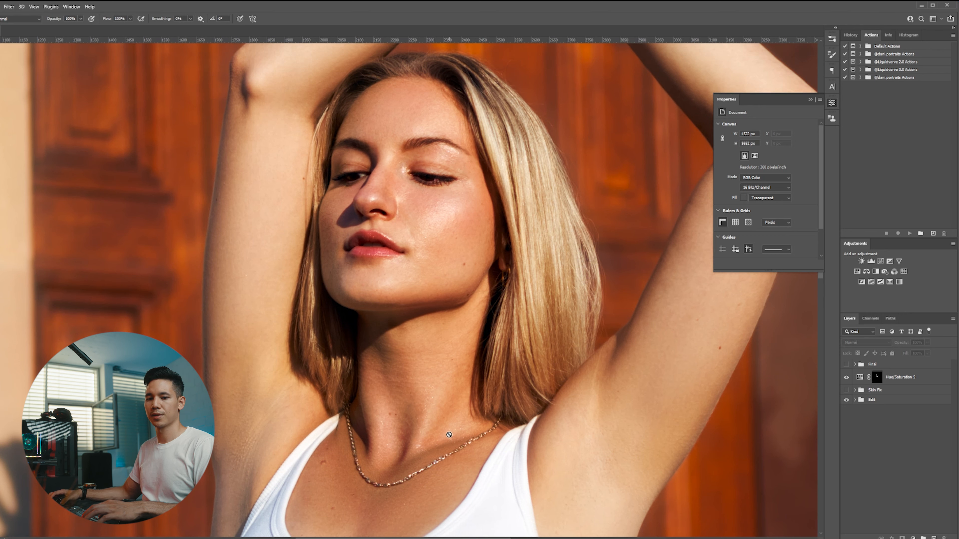
left_click(874, 383)
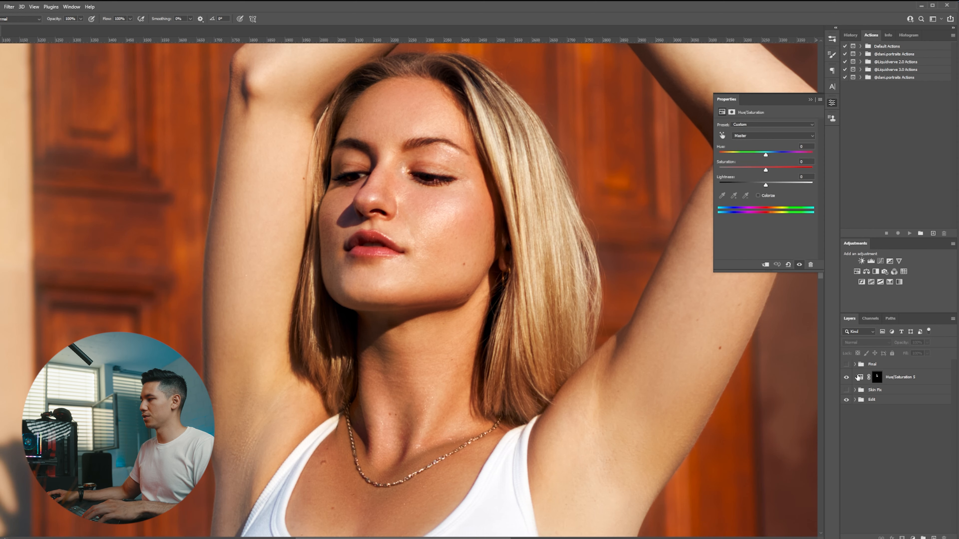
scroll(532, 342, "down", 5)
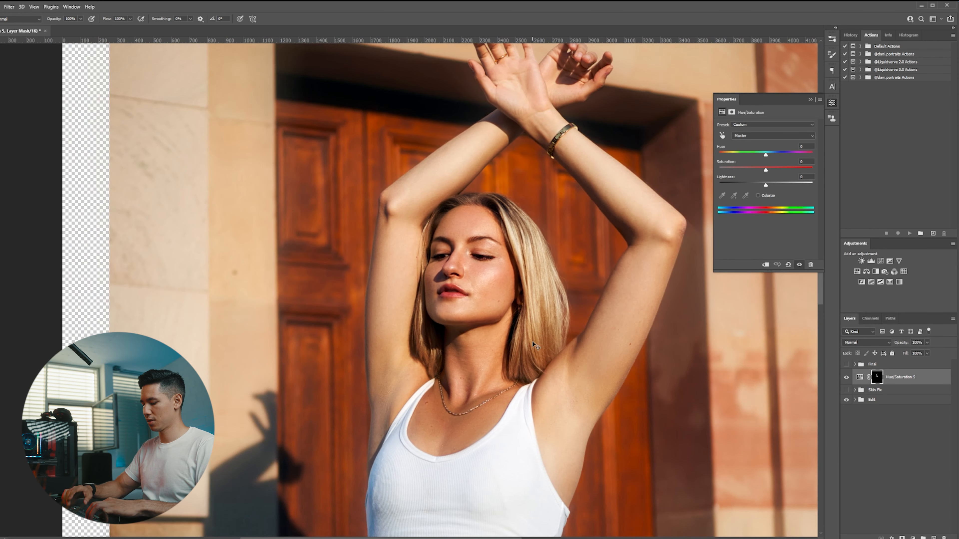
scroll(536, 346, "up", 3)
left_click(859, 377)
left_click(845, 377)
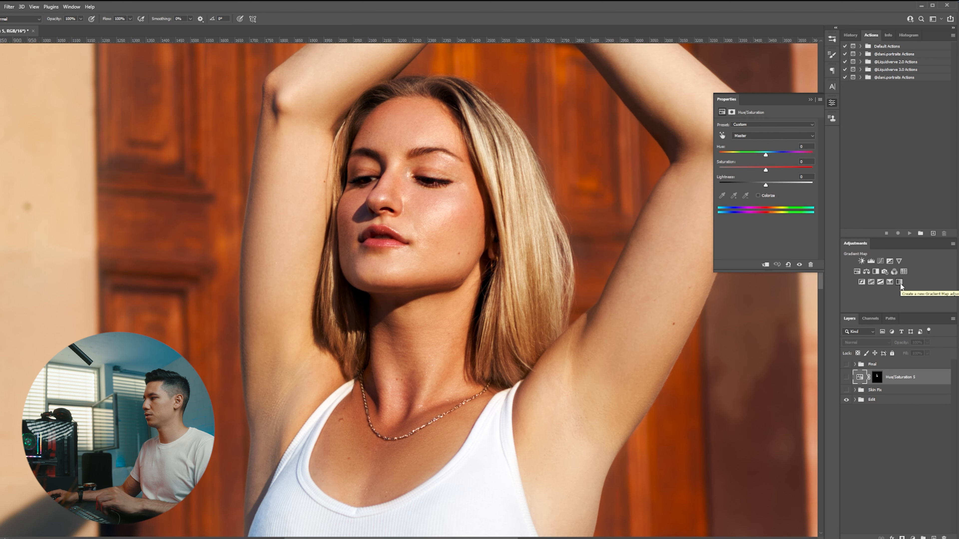
Add a Gradient Map adjustment layer above the Hue/Saturation layer.
left_click(71, 8)
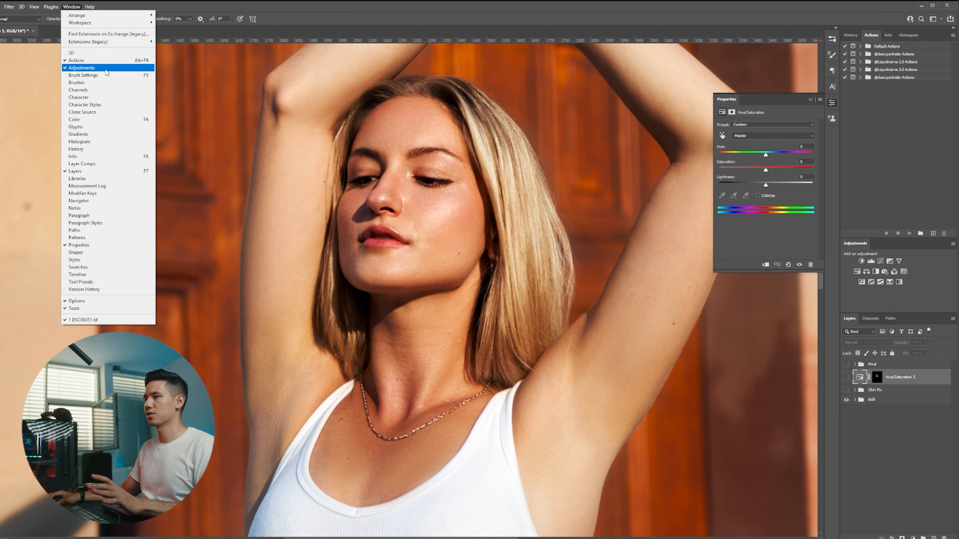
left_click(860, 248)
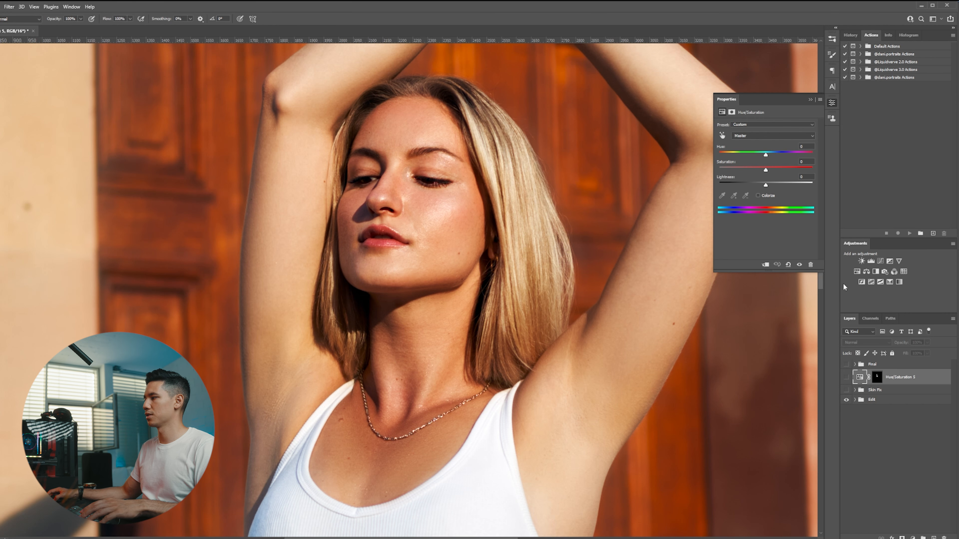
left_click(896, 283)
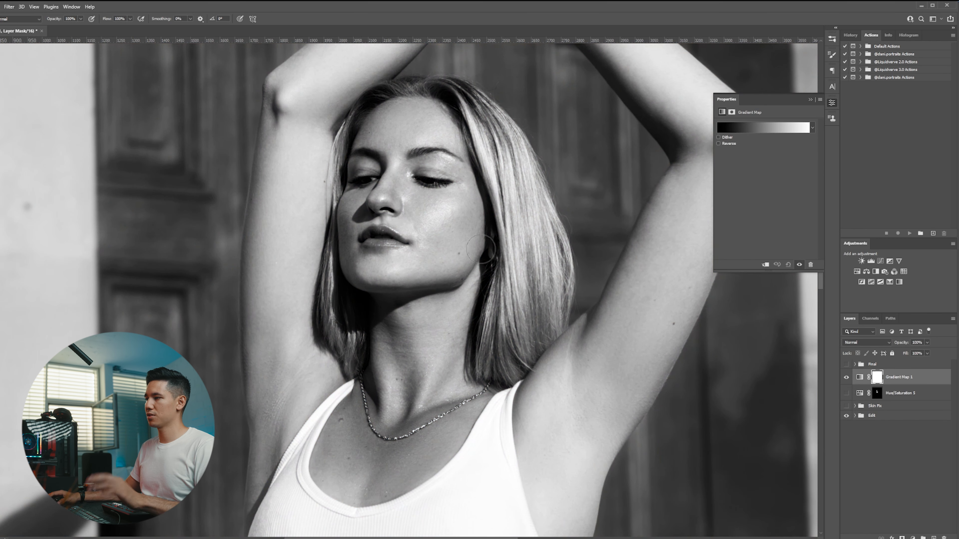
Set the Gradient Map layer's opacity to 0%.
scroll(526, 260, "down", 1)
scroll(464, 253, "up", 1)
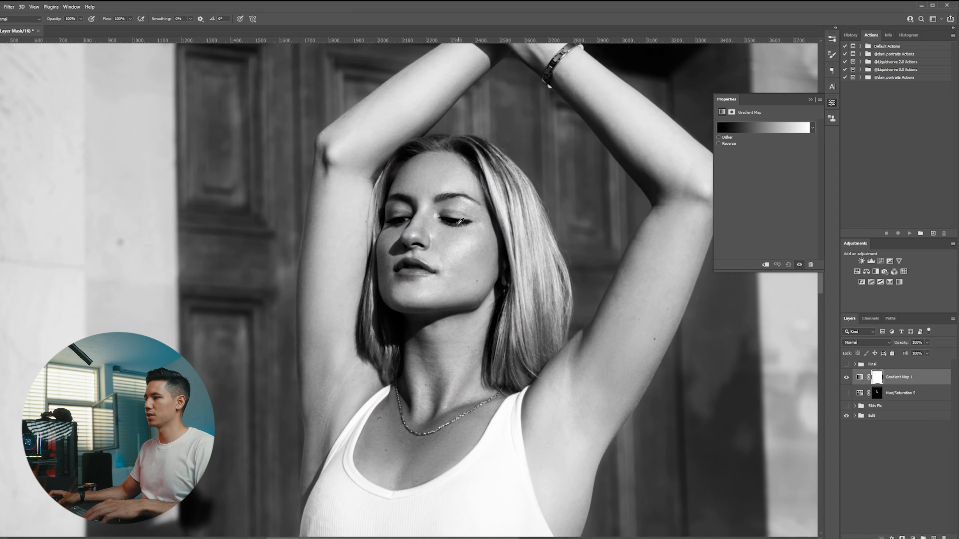
left_click_drag(907, 346, 815, 342)
left_click(860, 377)
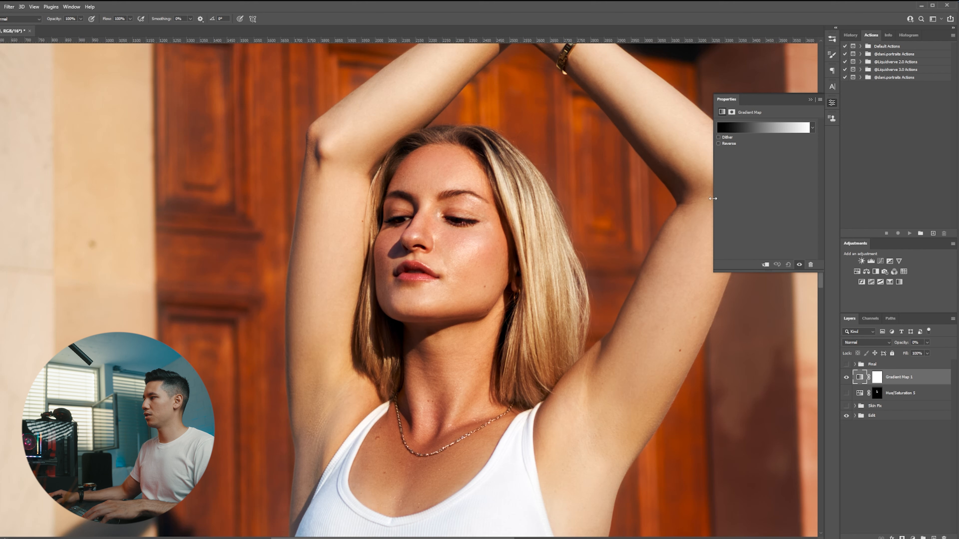
left_click(878, 377)
left_click(859, 377)
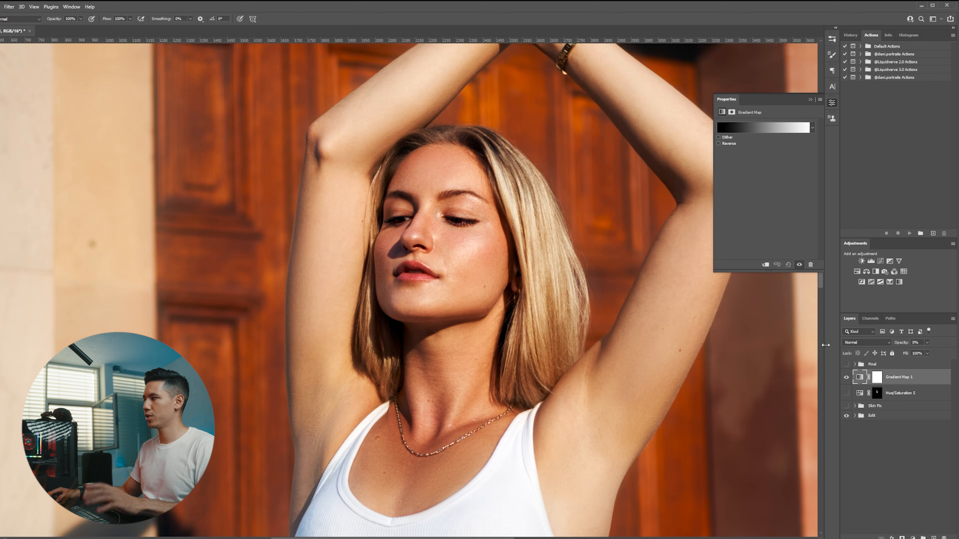
Open the Gradient Editor and set the left stop's colour by sampling a shadowed skin tone beside the chin.
left_click(739, 127)
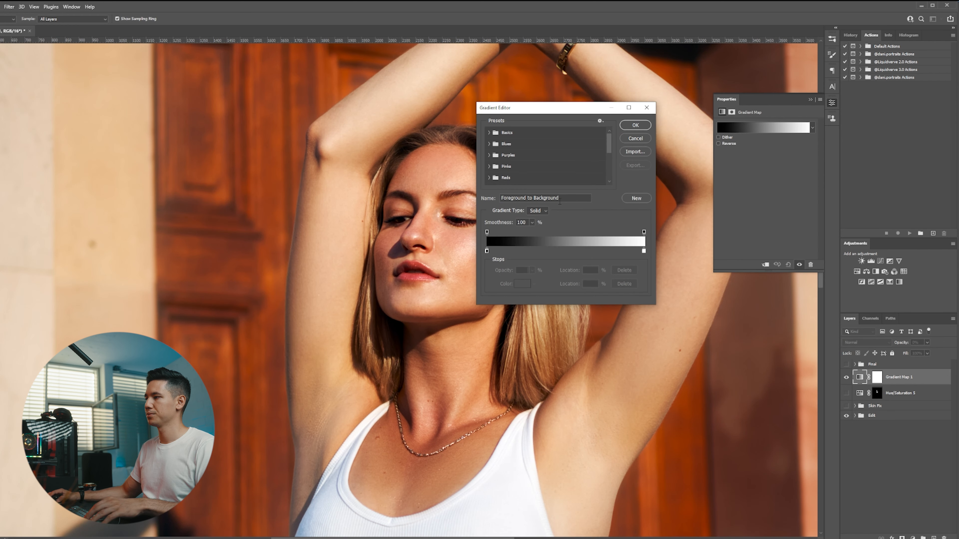
left_click_drag(548, 108, 664, 124)
double_click(603, 268)
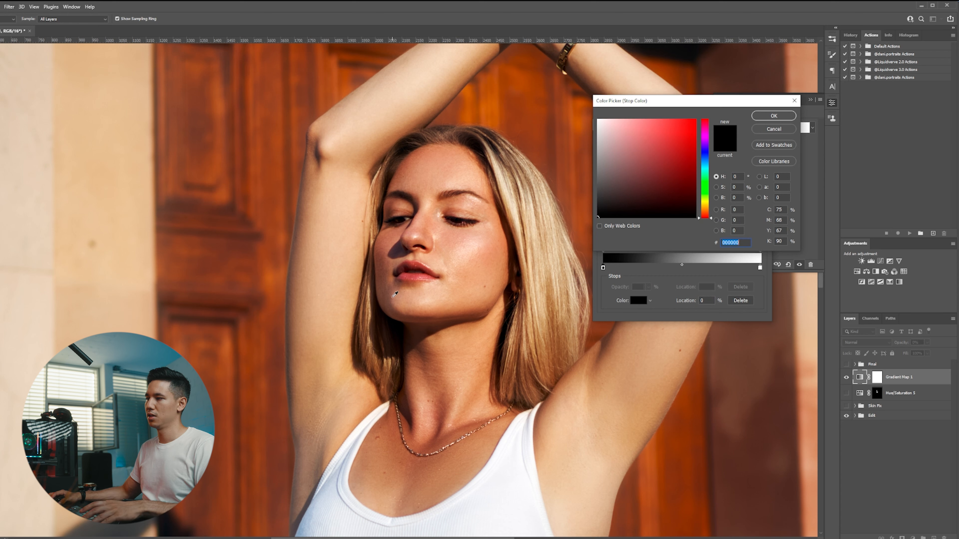
left_click(397, 289)
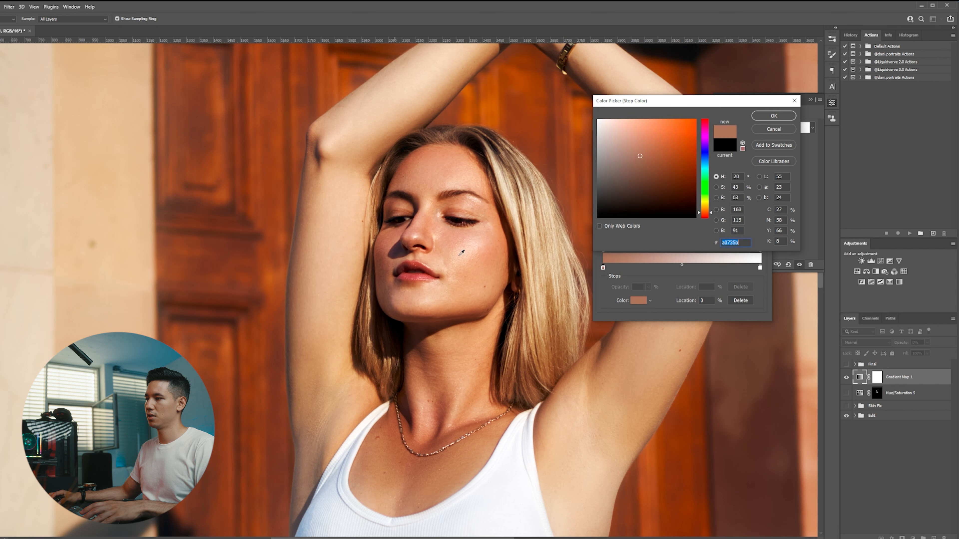
left_click(783, 114)
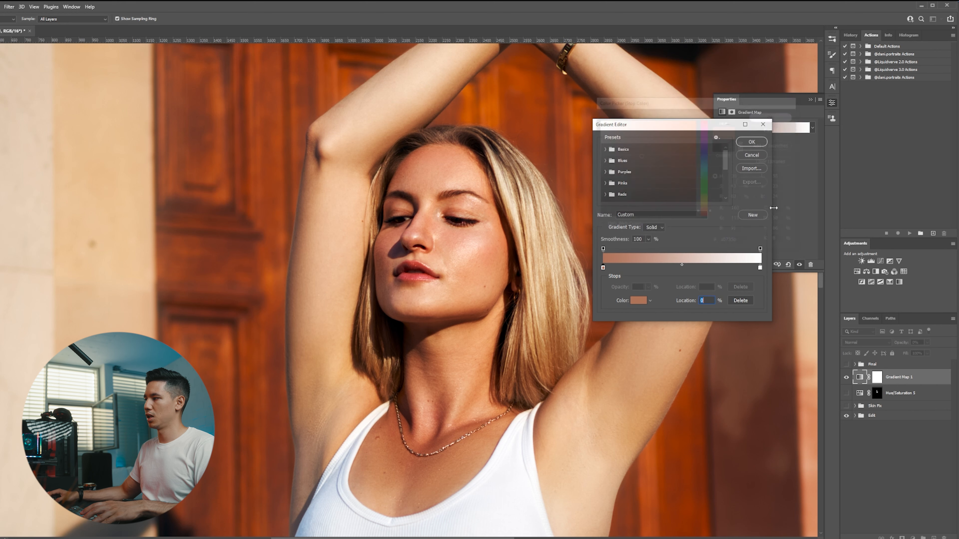
Set the gradient's right stop colour by sampling a bright skin tone on the forehead, #dcac8c.
double_click(759, 268)
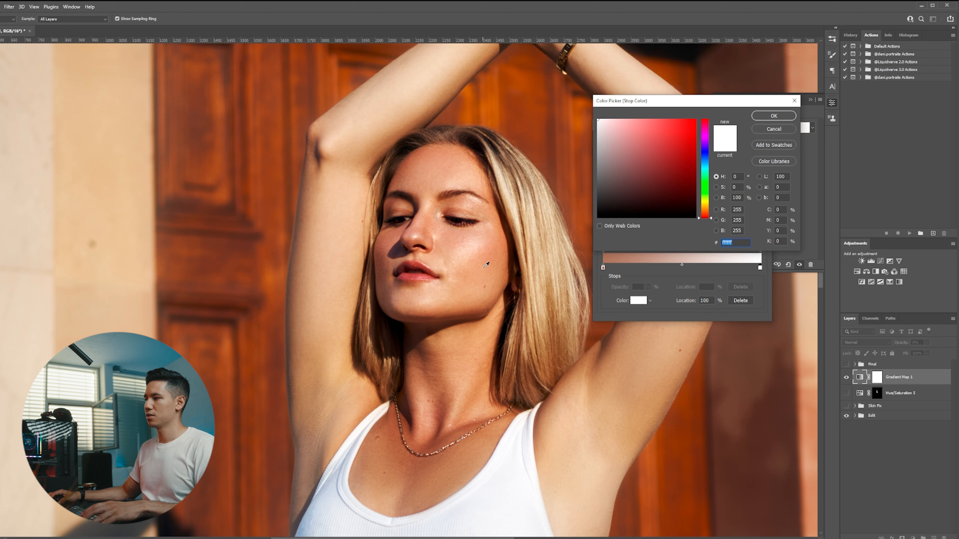
left_click(454, 239)
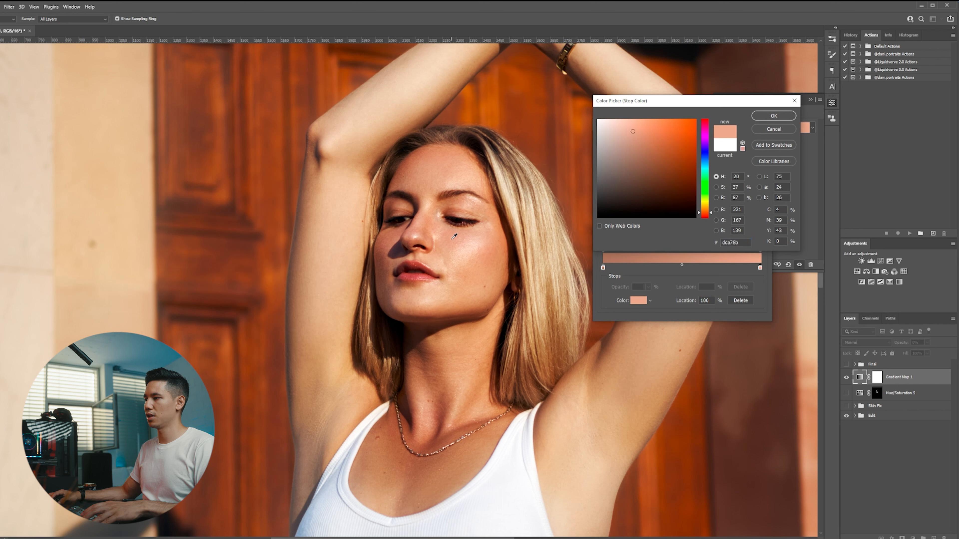
left_click(455, 151)
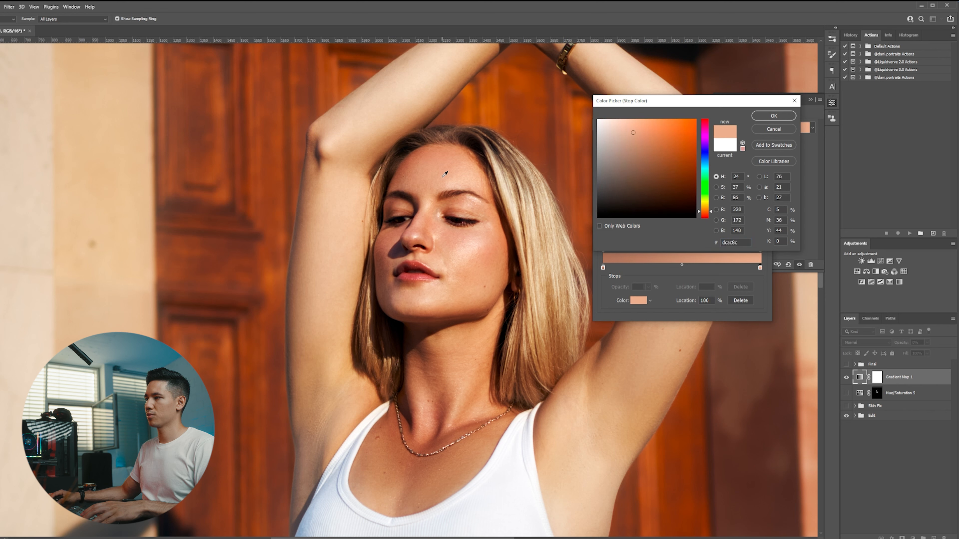
left_click(780, 118)
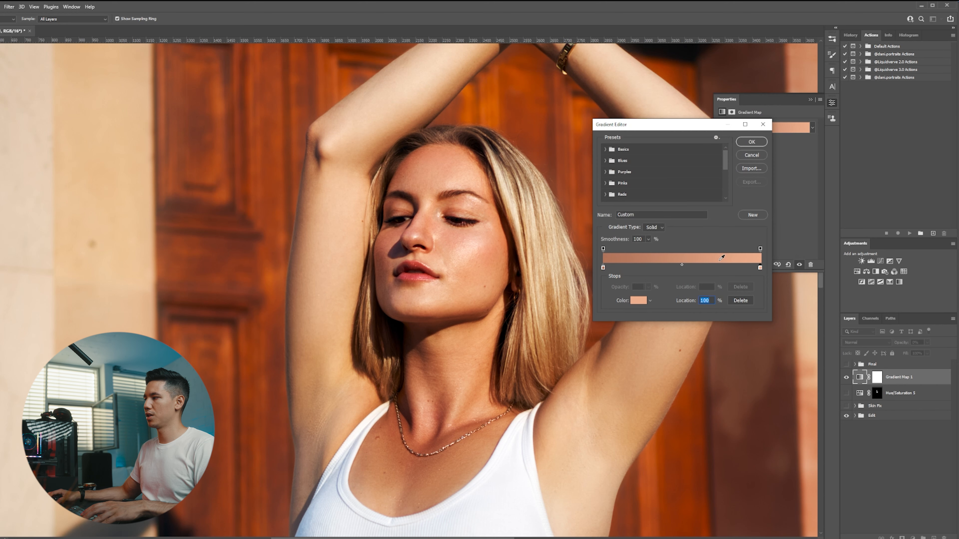
Confirm the gradient, then set the Gradient Map layer's blend mode to Color and its opacity to 50%.
left_click(751, 142)
key("b")
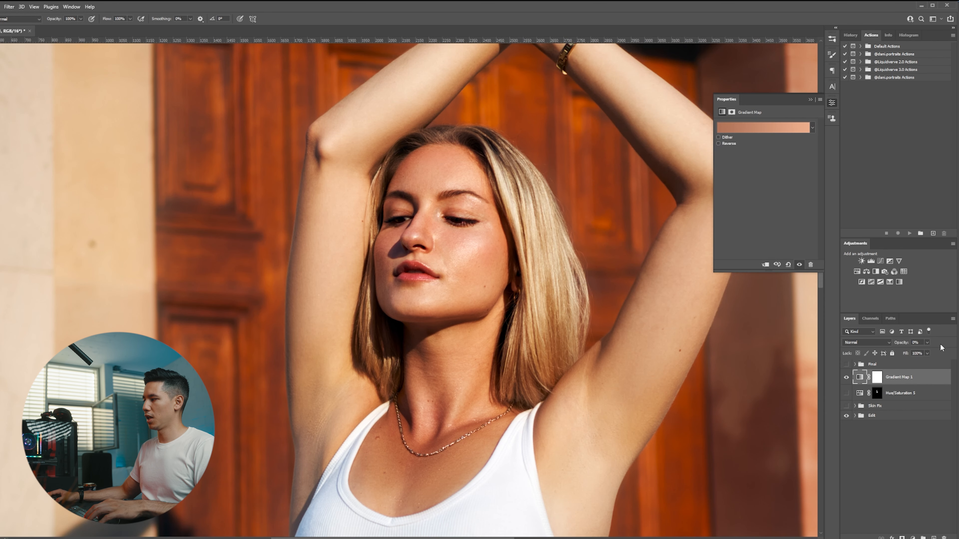
mouse_move(919, 350)
left_mouse_down()
mouse_move(951, 351)
mouse_move(911, 352)
left_mouse_up()
left_click(878, 342)
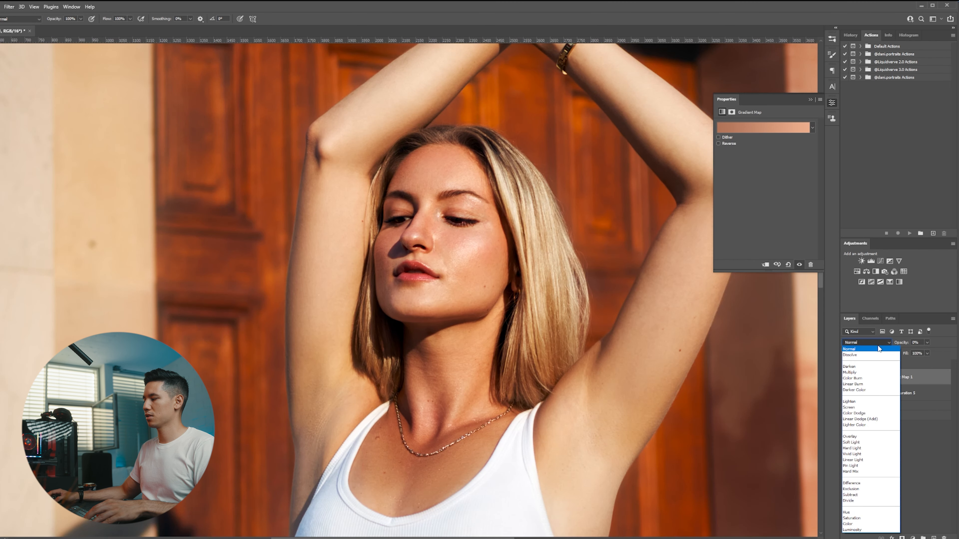
left_click(876, 342)
left_click(877, 341)
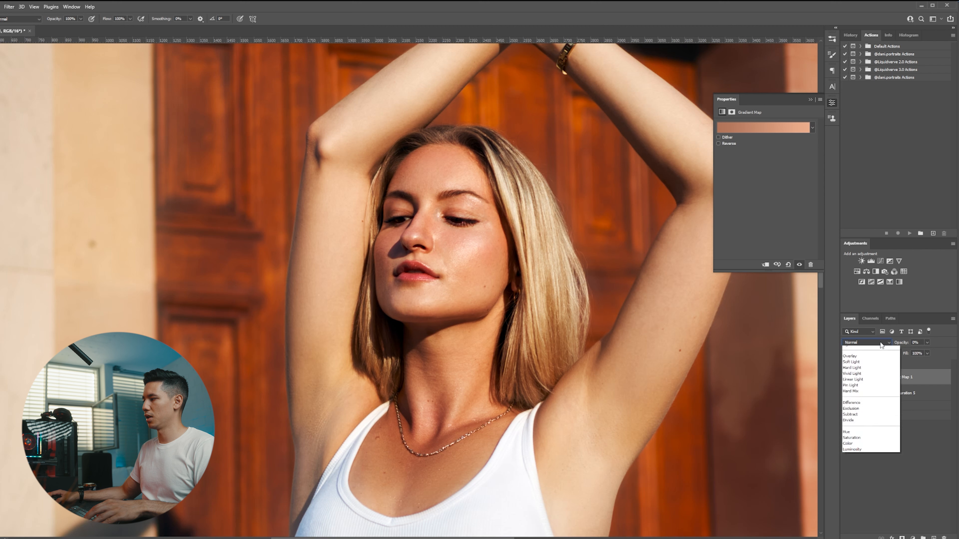
left_click(868, 523)
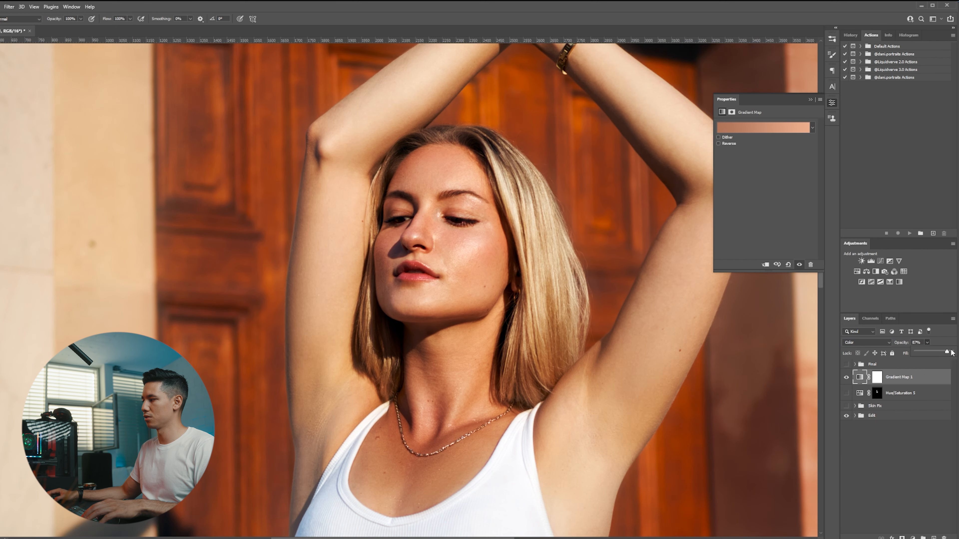
left_click_drag(951, 353, 921, 352)
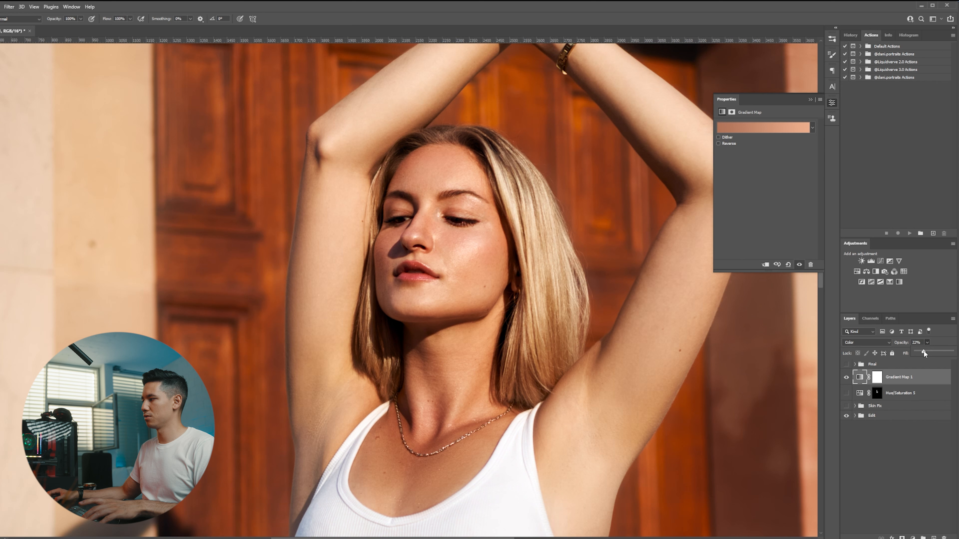
left_click_drag(923, 350, 930, 350)
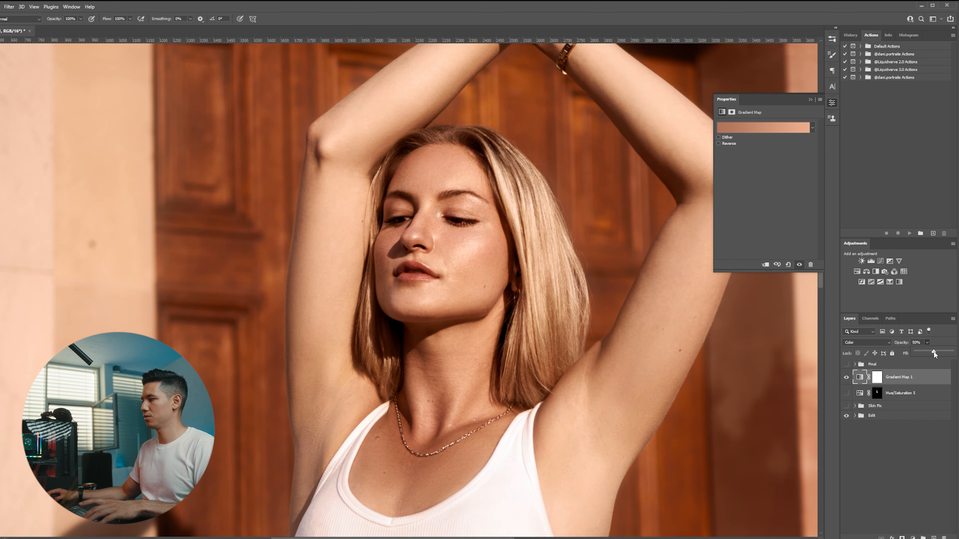
Invert the Gradient Map layer's mask to black and paint white on it over the face, neck and chest skin.
left_click(877, 377)
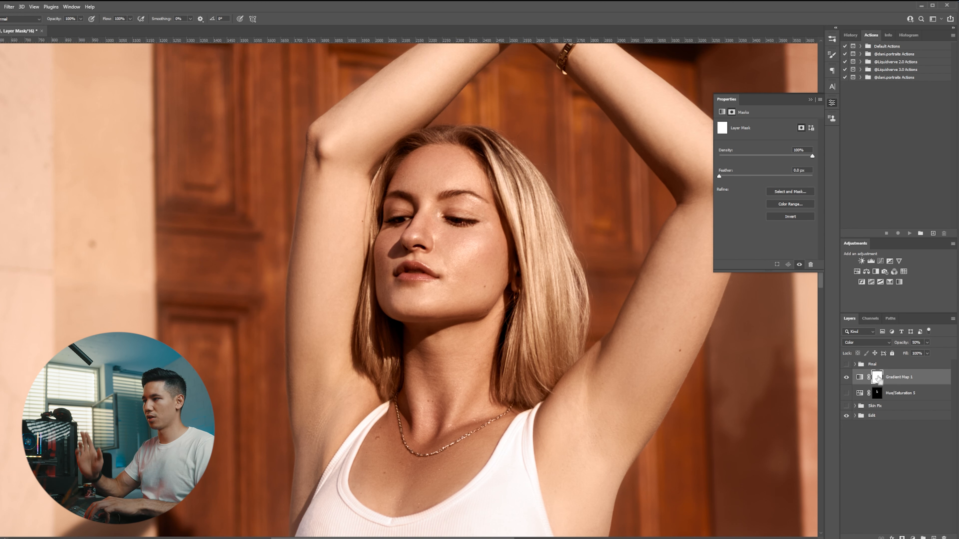
key("ctrl+i")
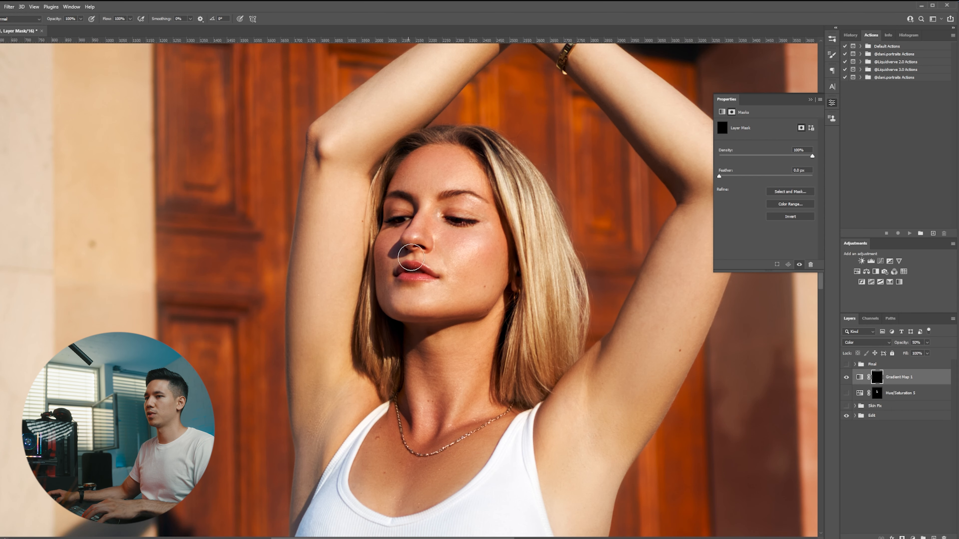
scroll(411, 257, "down", 1)
scroll(400, 279, "down", 1)
scroll(387, 302, "up", 1)
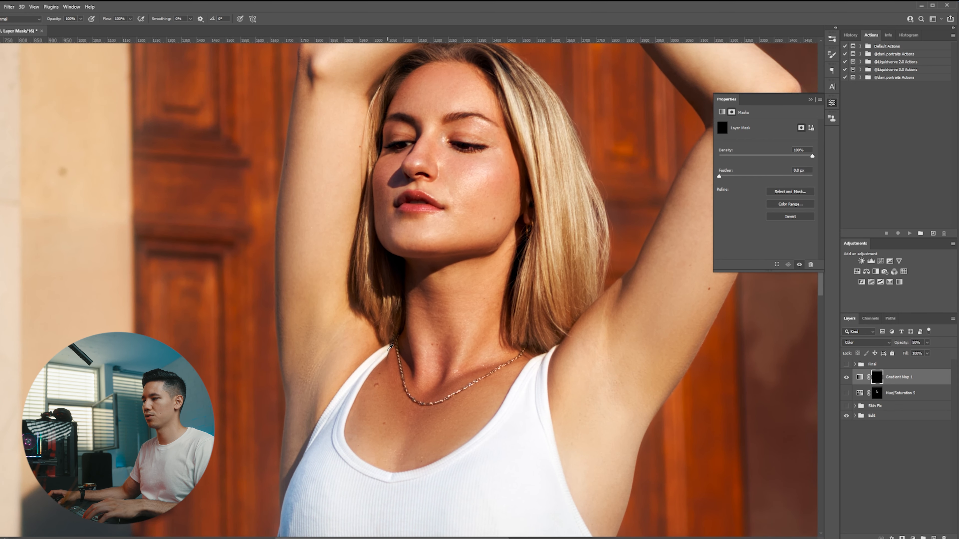
left_click_drag(445, 325, 445, 326, "alt")
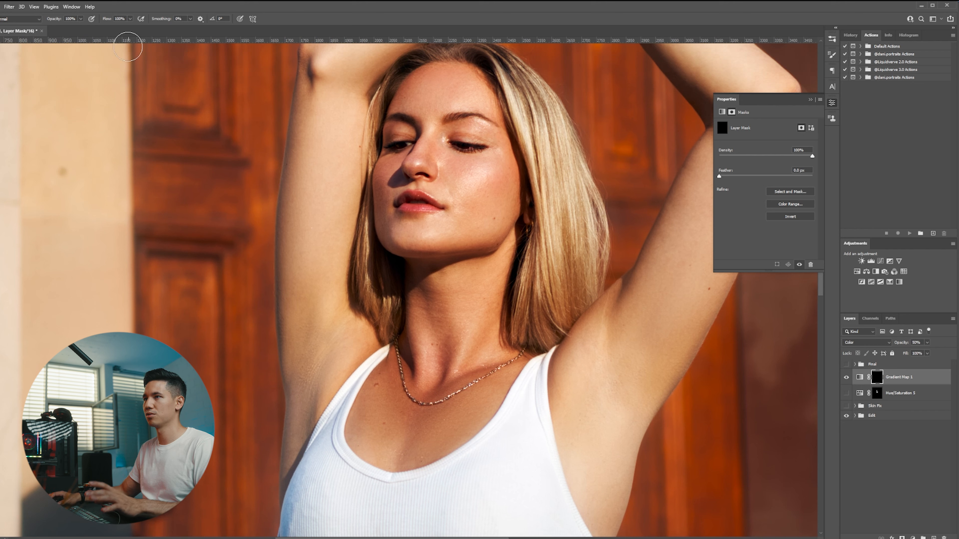
left_click_drag(395, 308, 396, 308, "alt")
scroll(441, 335, "up", 1)
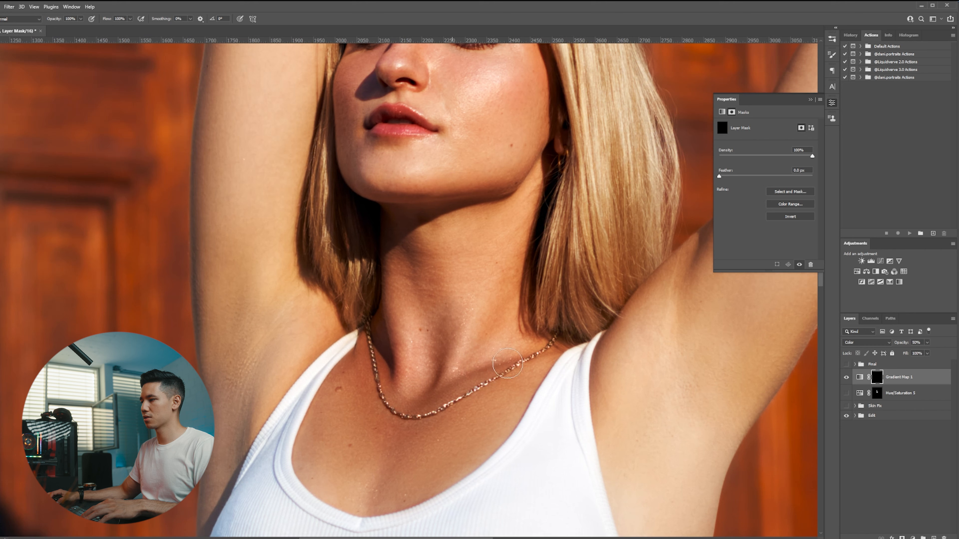
mouse_move(400, 360)
left_mouse_down()
mouse_move(397, 336)
mouse_move(376, 377)
left_mouse_up()
left_click_drag(404, 191, 441, 340)
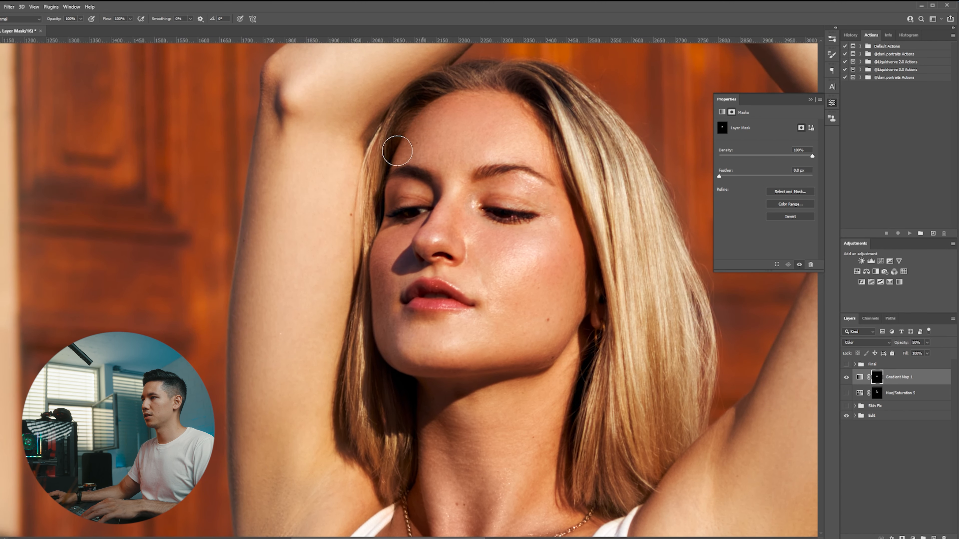
scroll(379, 223, "up", 2)
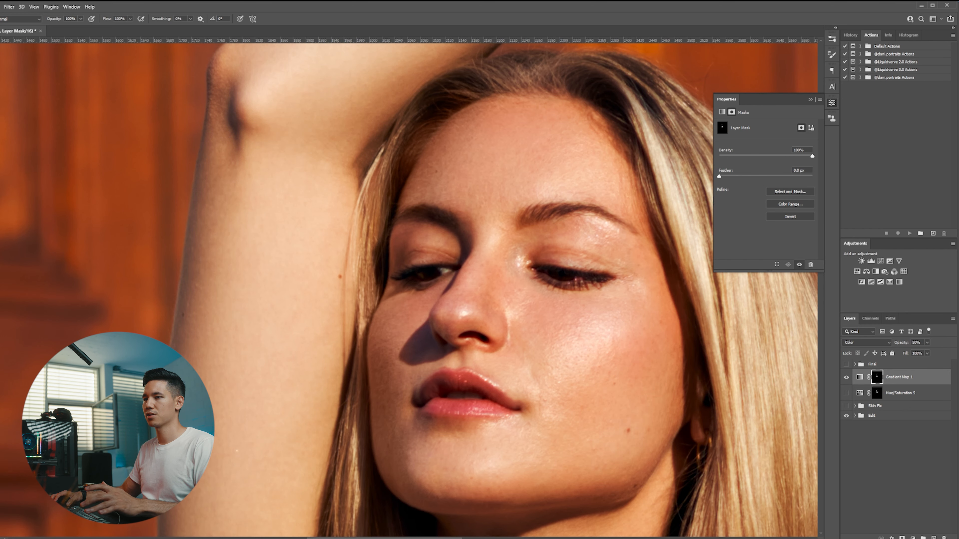
scroll(350, 190, "down", 1)
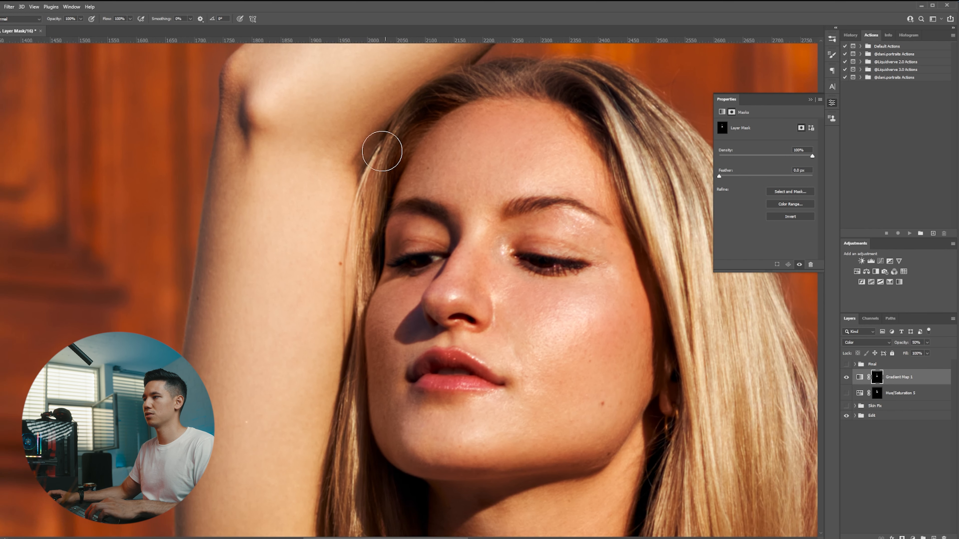
scroll(363, 154, "down", 1)
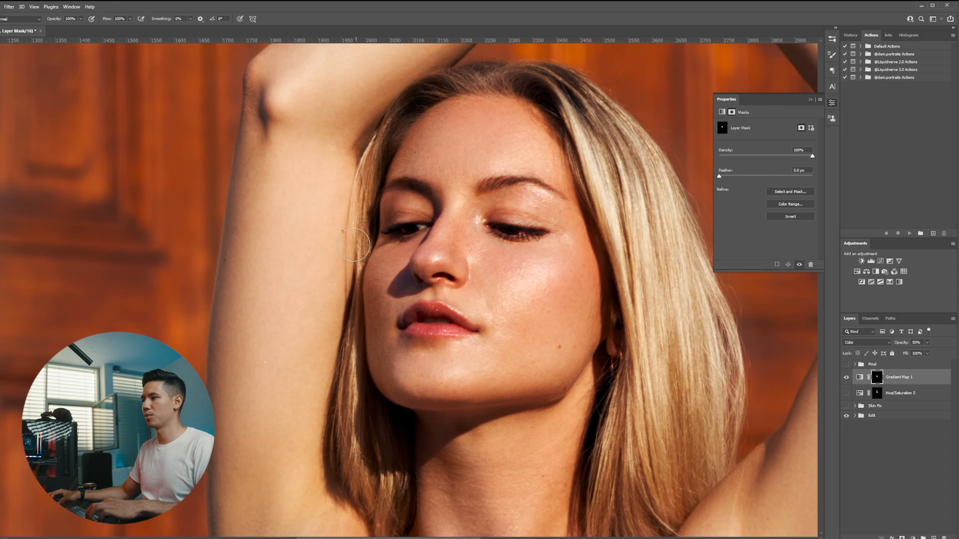
scroll(353, 310, "down", 2)
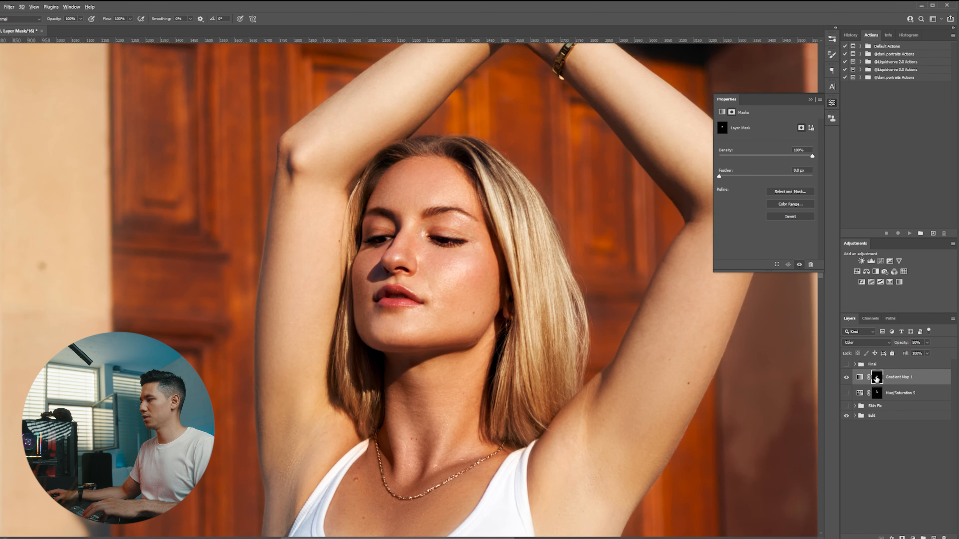
Inspect the painted mask as an overlay and toggle the Gradient Map layer's visibility to compare the effect.
left_click(876, 379, "alt+shift")
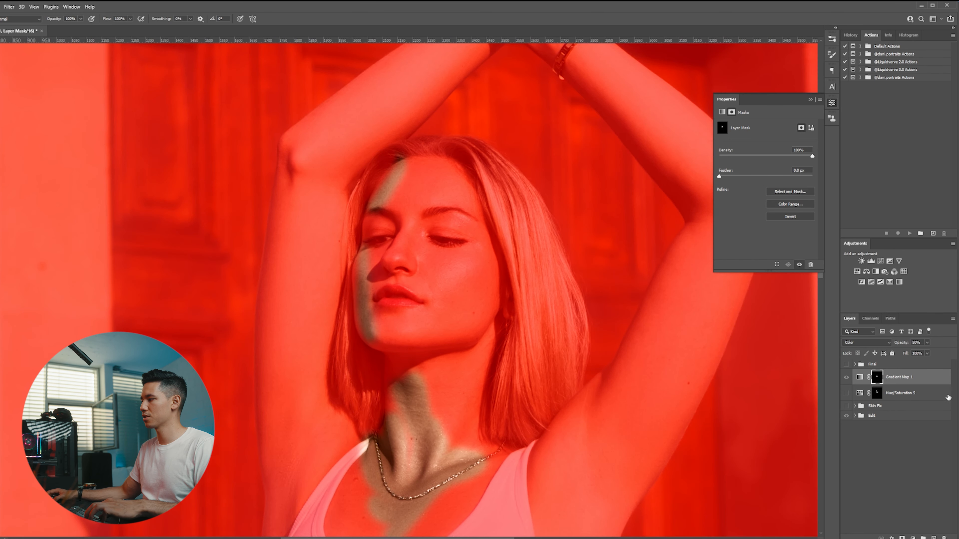
left_click(859, 377)
scroll(424, 442, "down", 2)
scroll(425, 442, "up", 2)
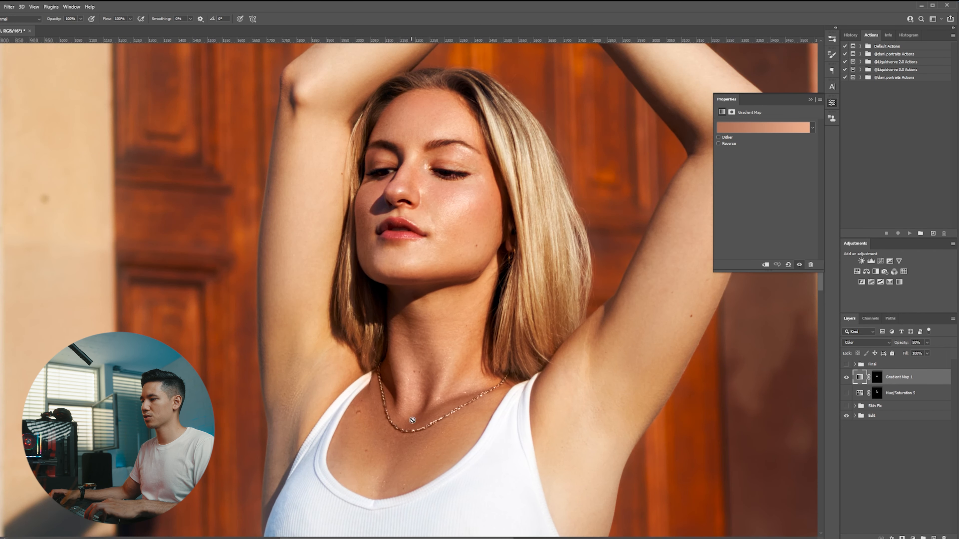
left_click(847, 379)
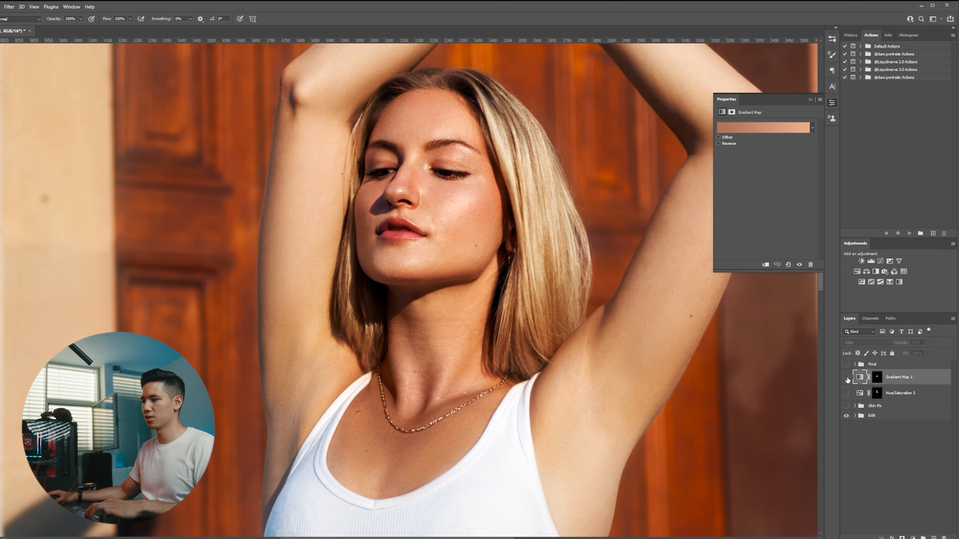
left_click(846, 379)
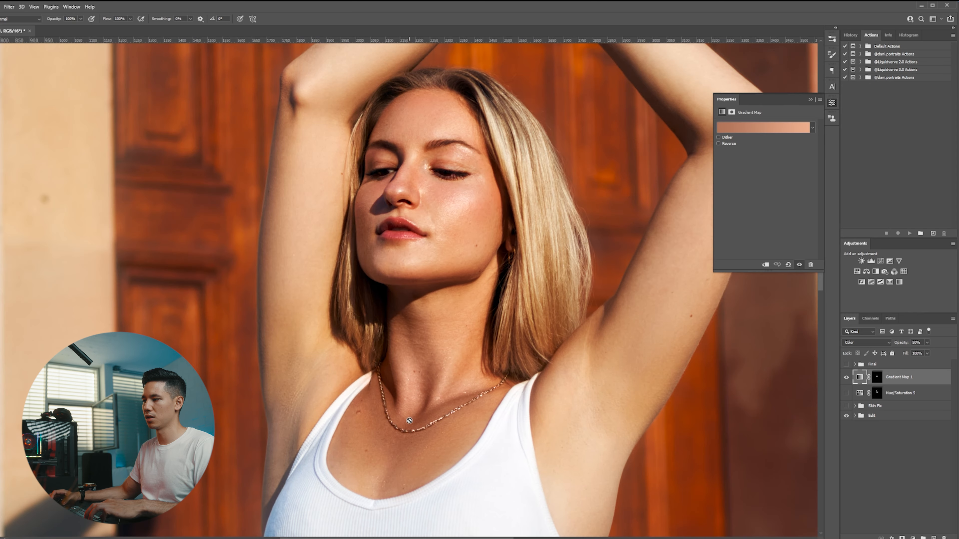
scroll(390, 431, "up", 1)
scroll(390, 431, "down", 1)
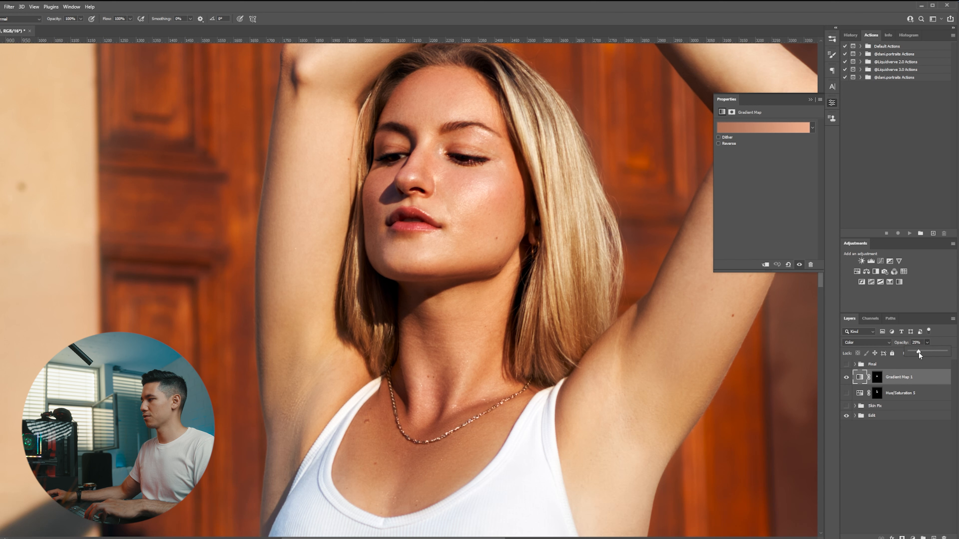
Lower the Gradient Map layer's opacity to 30%.
left_click_drag(912, 353, 913, 354)
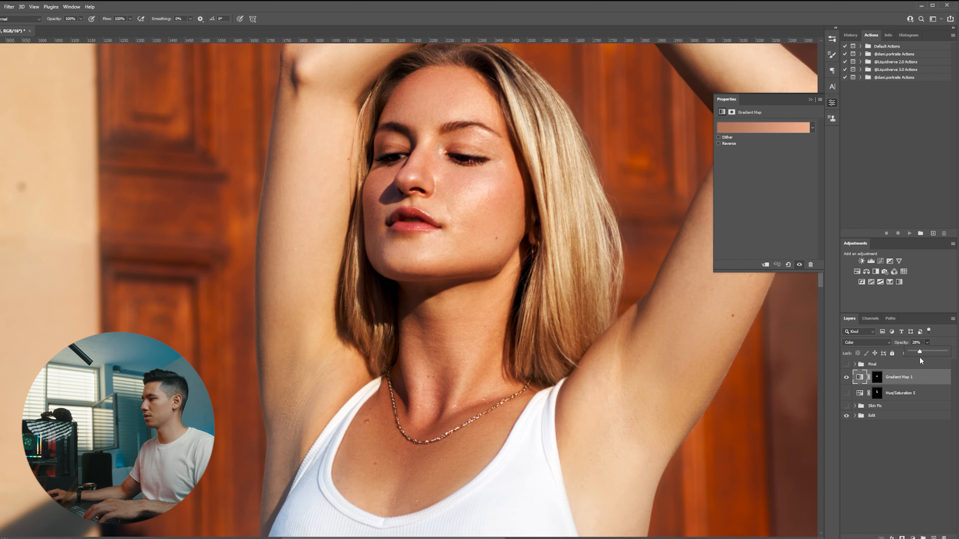
key("ctrl+minus")
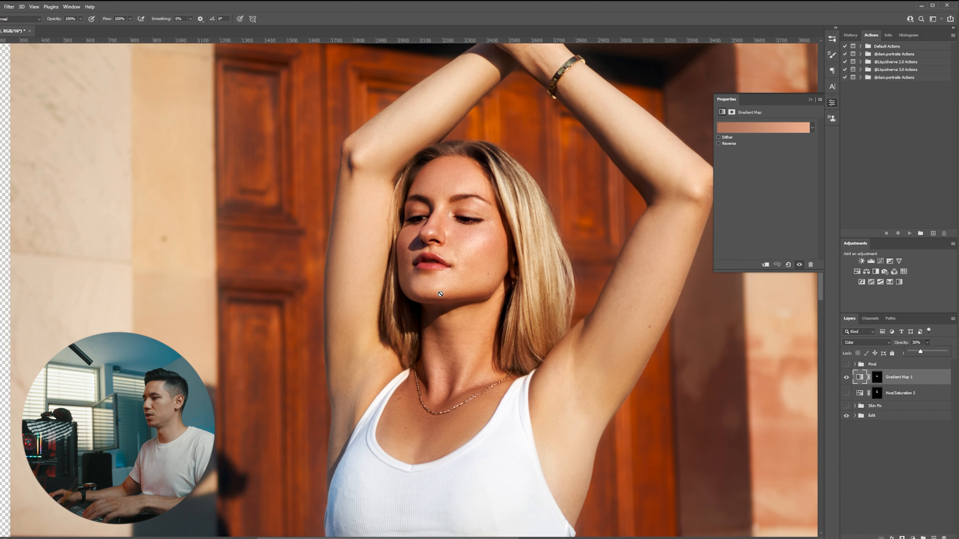
scroll(485, 342, "down", 1)
scroll(464, 278, "up", 2)
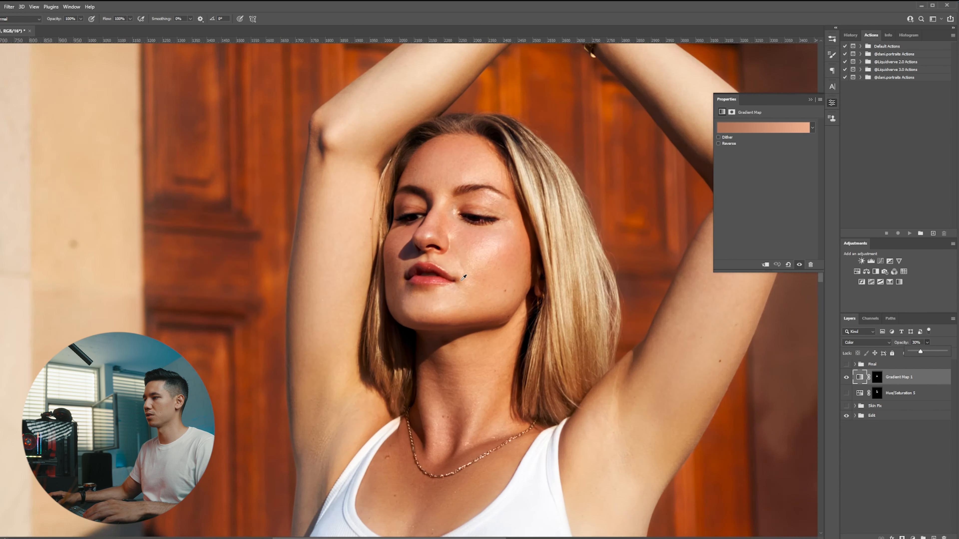
scroll(463, 277, "up", 1)
scroll(404, 231, "up", 2)
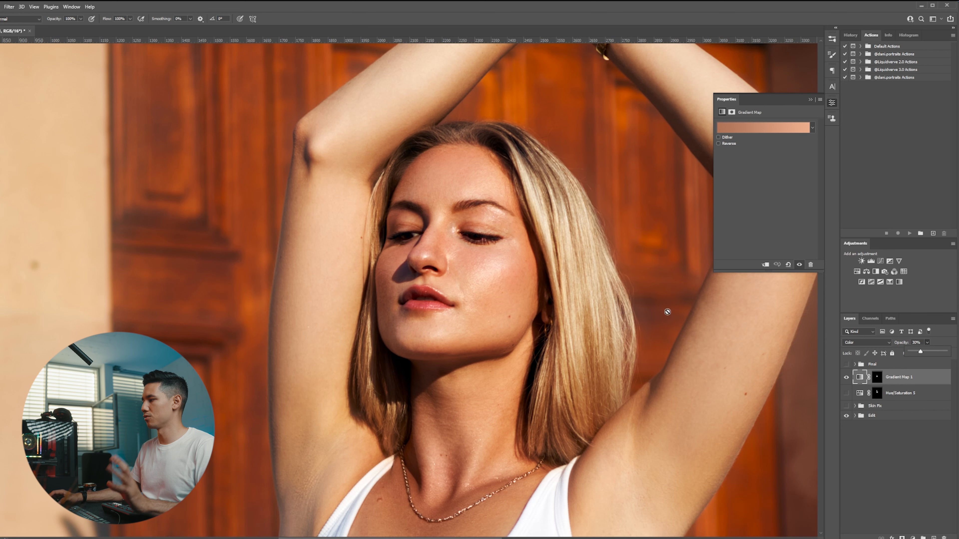
Hide the Gradient Map layer.
left_click(901, 382)
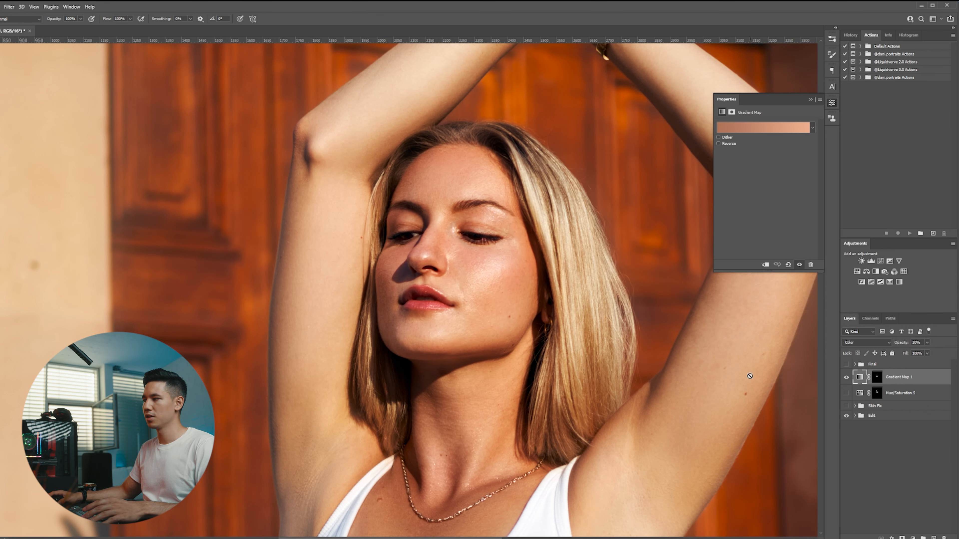
left_click(846, 378)
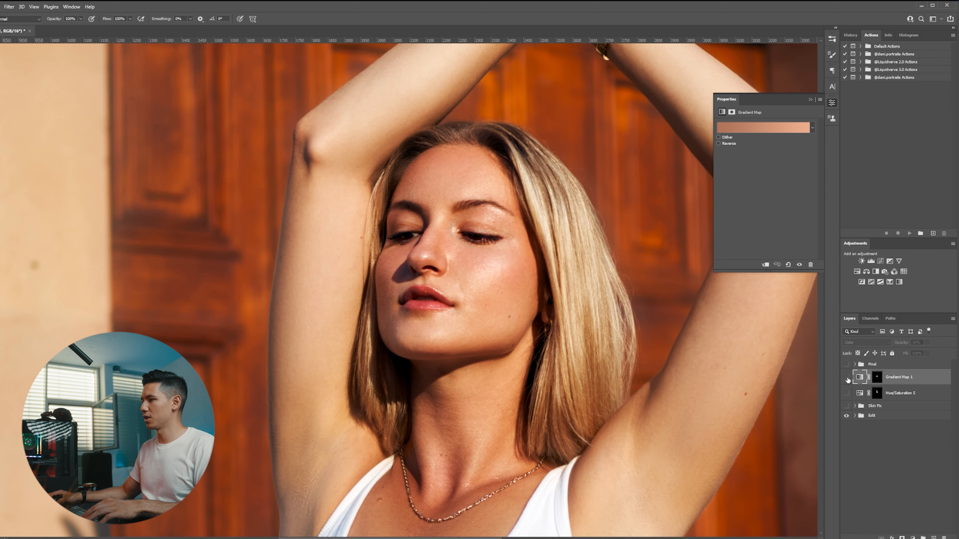
scroll(575, 299, "down", 4)
scroll(575, 299, "down", 2)
scroll(522, 291, "up", 1)
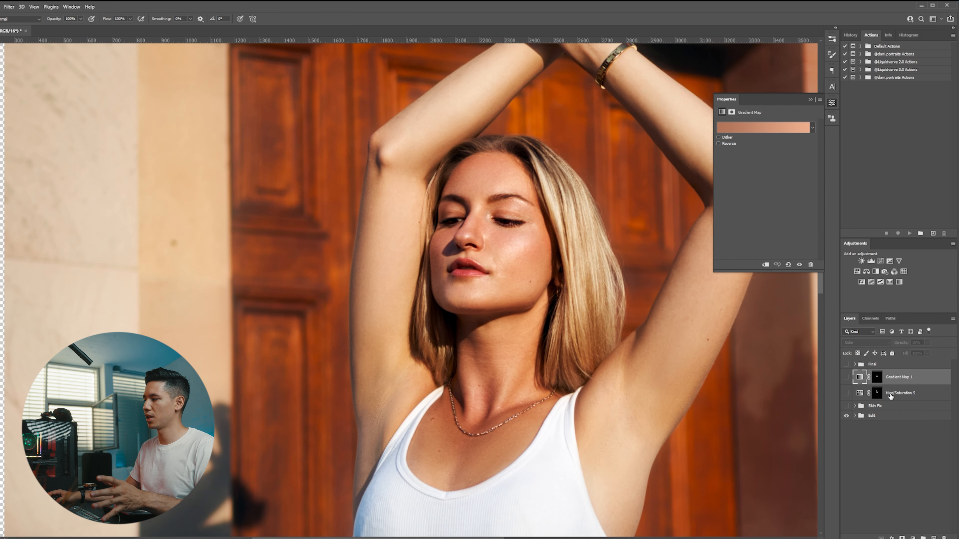
Add a Selective Color adjustment layer above the Gradient Map layer.
left_click(891, 397)
left_click(860, 379)
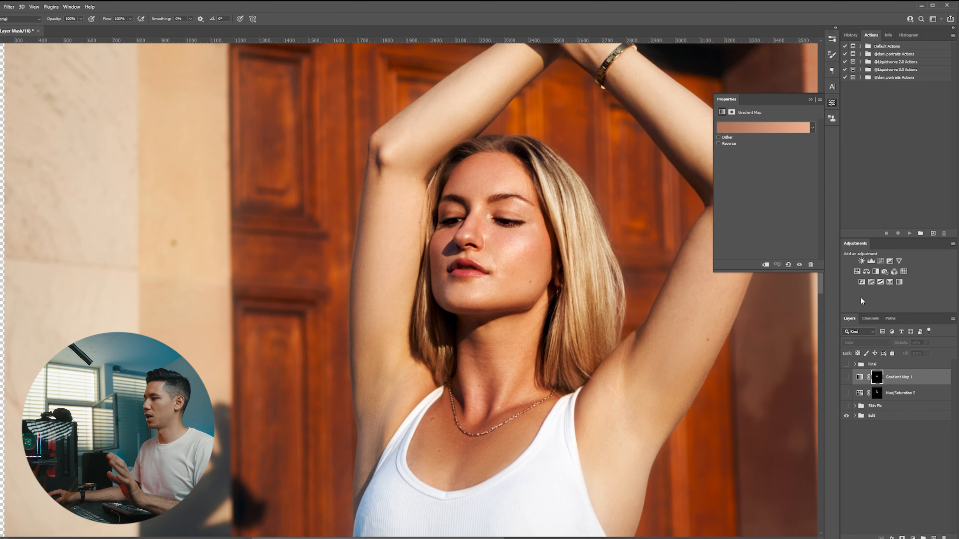
left_click(889, 283)
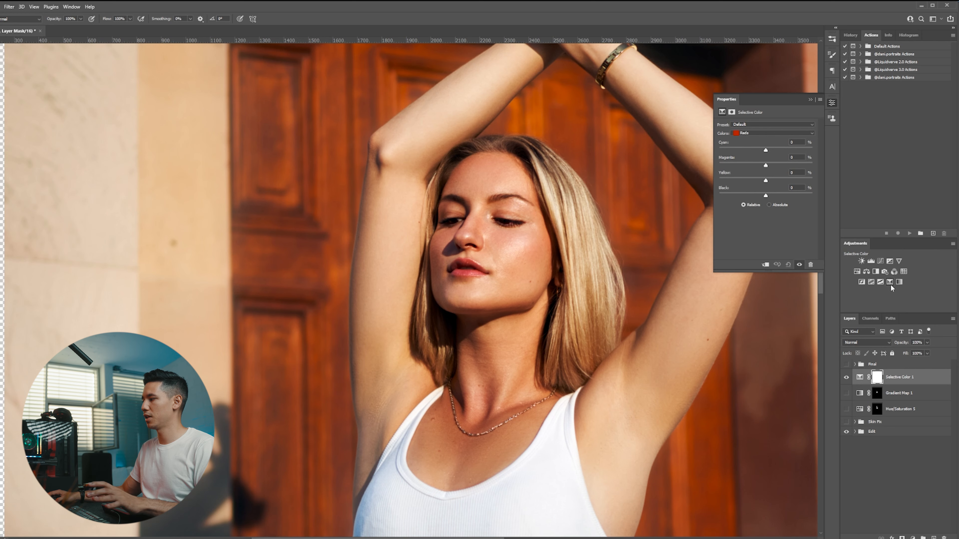
Copy the Hue/Saturation layer's mask onto the Selective Color layer and preview it as an overlay.
scroll(592, 320, "up", 1)
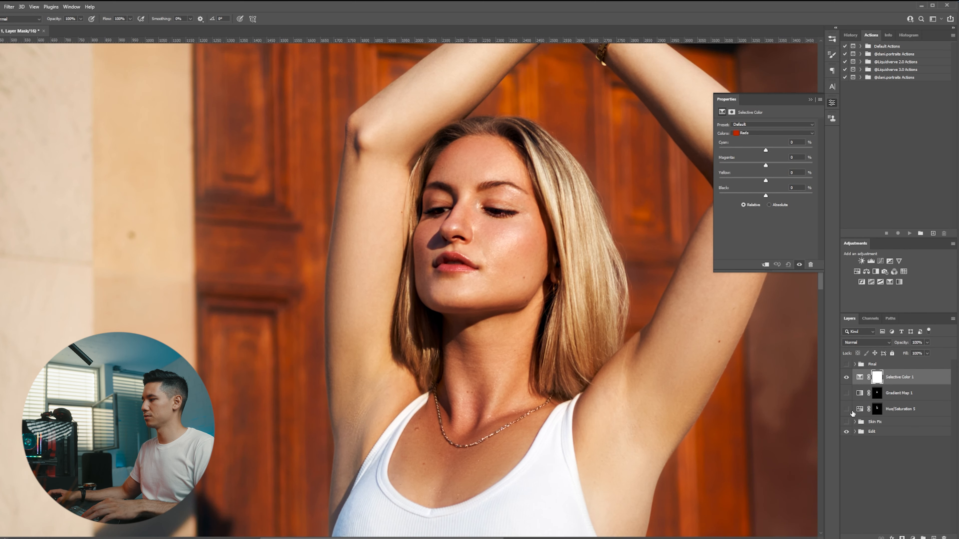
left_click(877, 410)
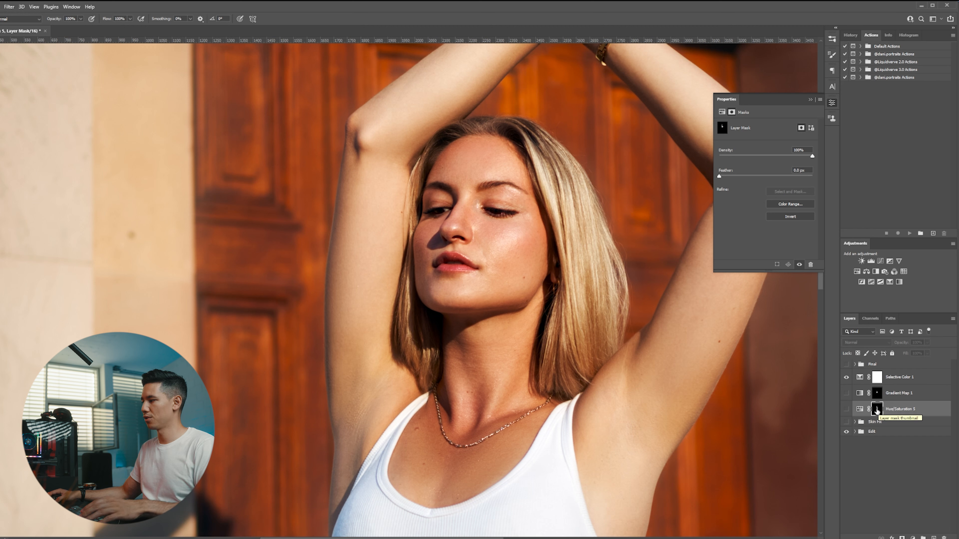
left_click_drag(877, 410, 877, 381)
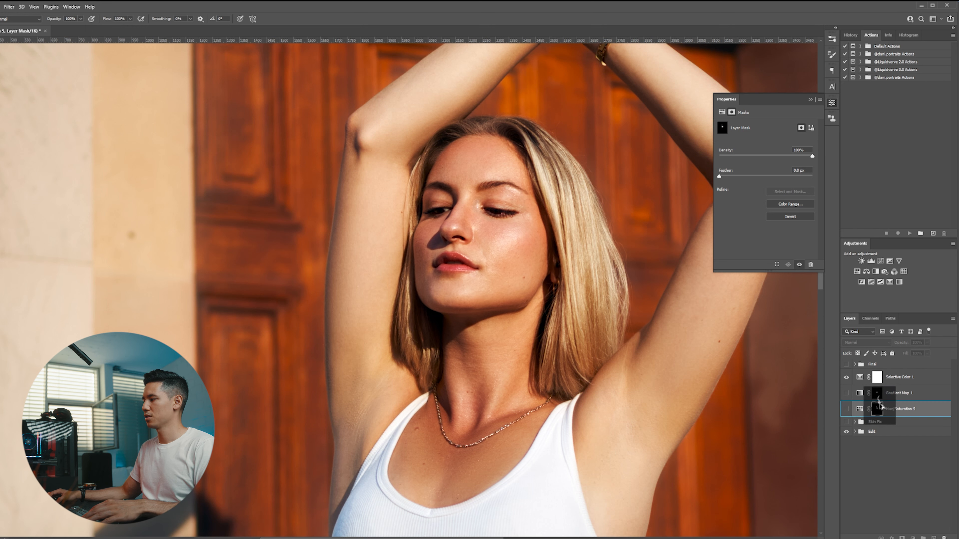
left_click(878, 382)
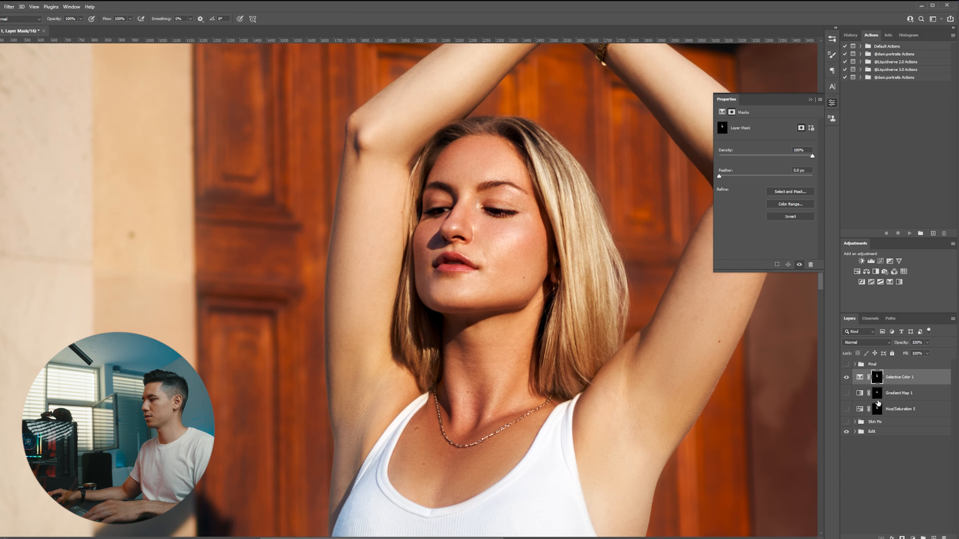
key("backslash")
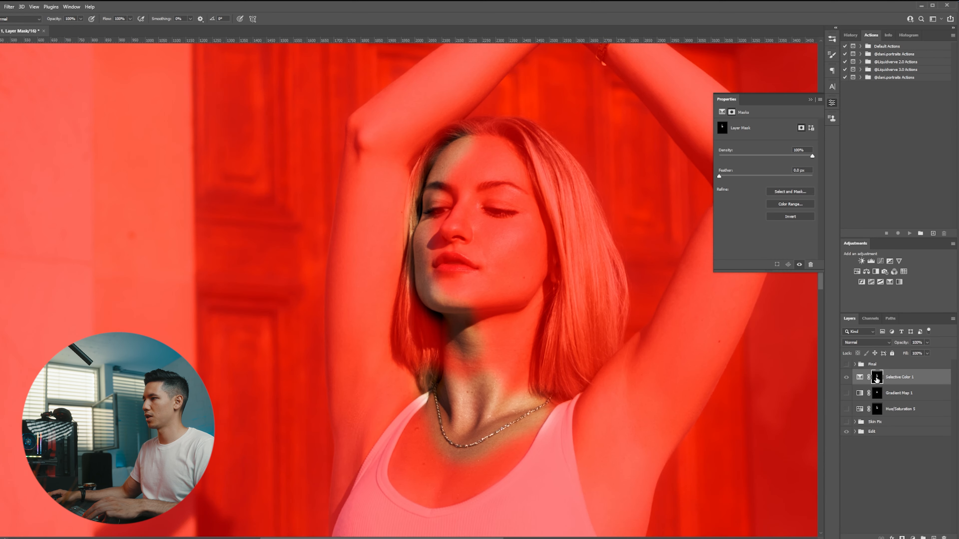
key("backslash")
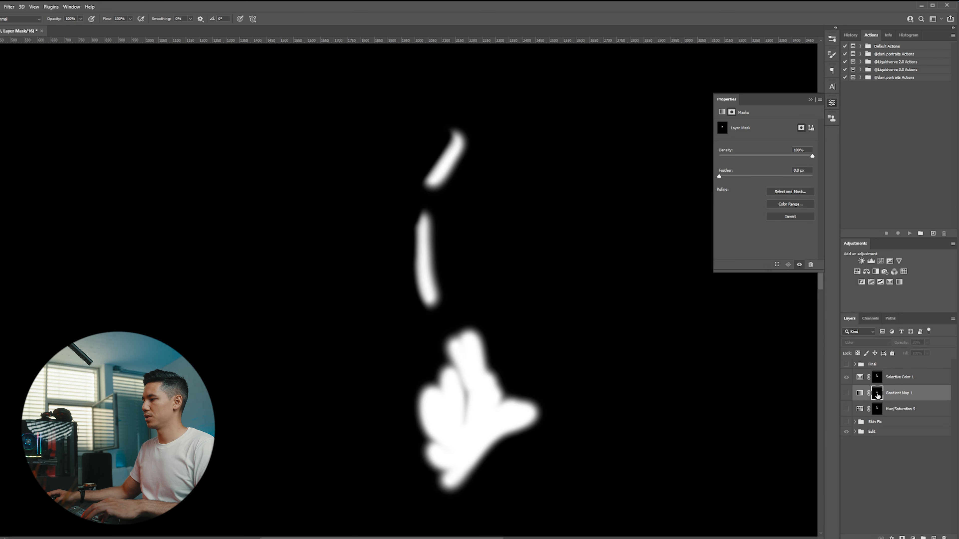
left_click(875, 395, "alt")
left_click(876, 395, "alt")
key("backslash")
key("backslash")
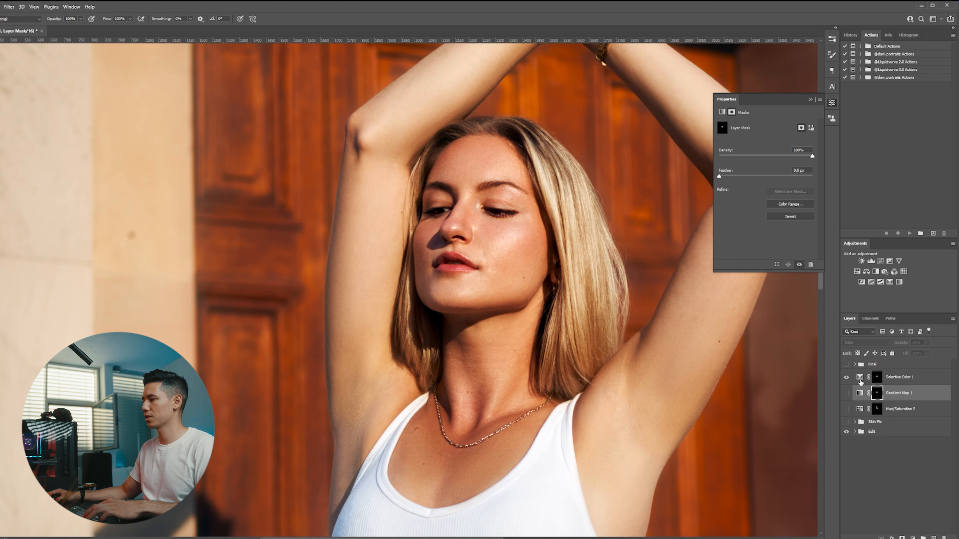
In the Selective Color layer's Reds, set Cyan to +14, Magenta to -12 and Yellow to -7.
left_click(860, 379)
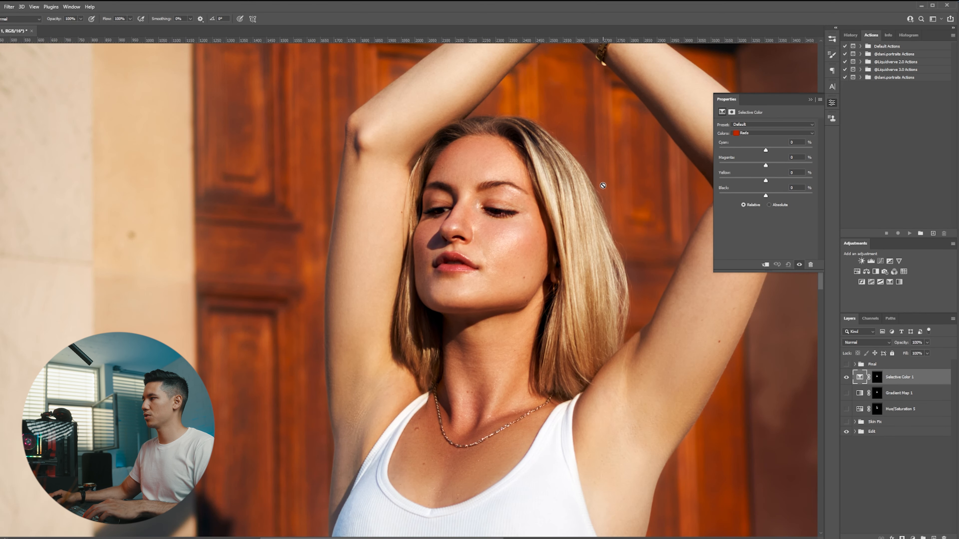
left_click(758, 134)
left_click(759, 135)
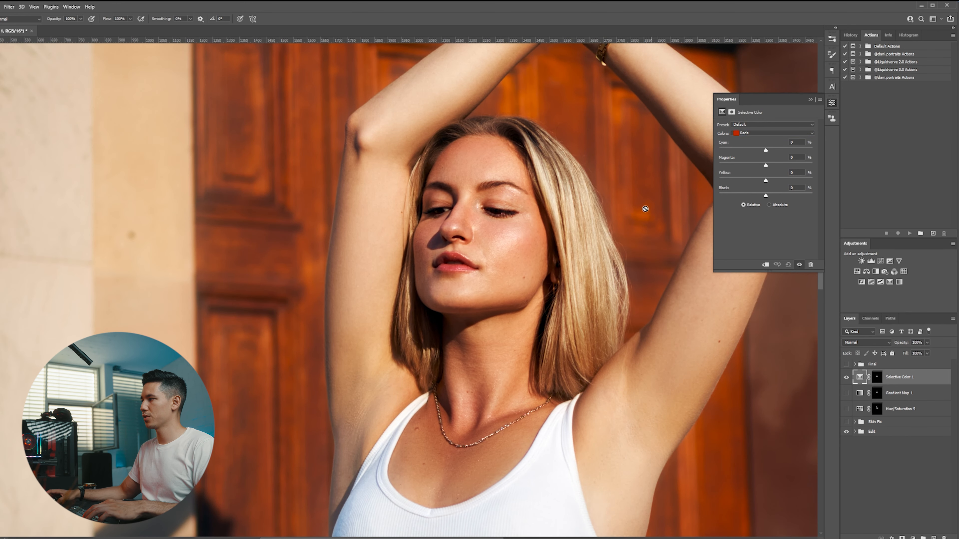
key("ctrl+plus")
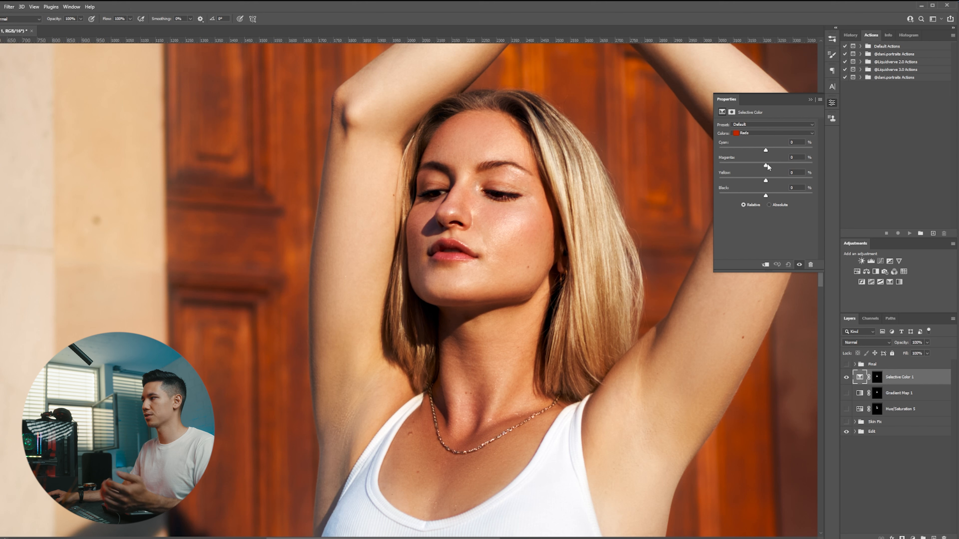
left_click_drag(763, 165, 760, 170)
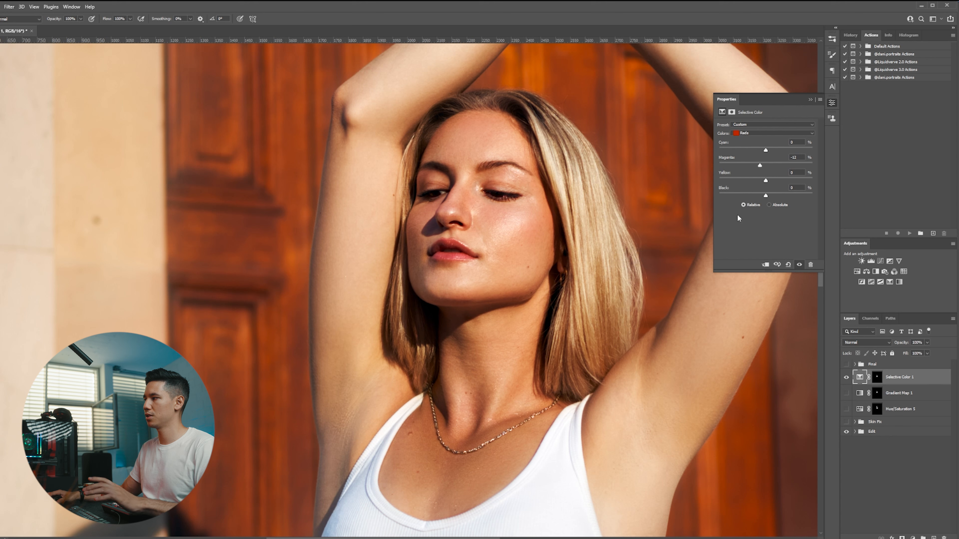
left_click_drag(766, 149, 771, 152)
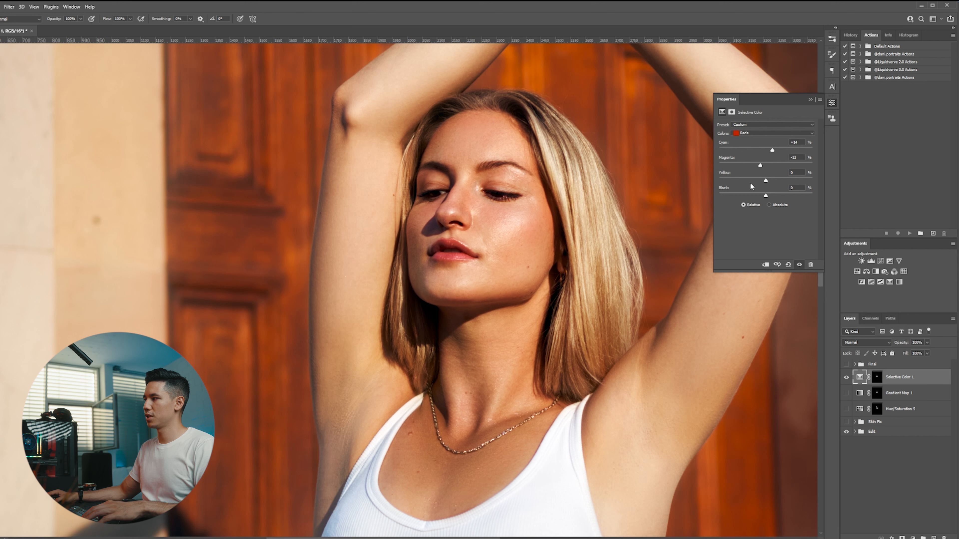
left_click_drag(766, 183, 762, 183)
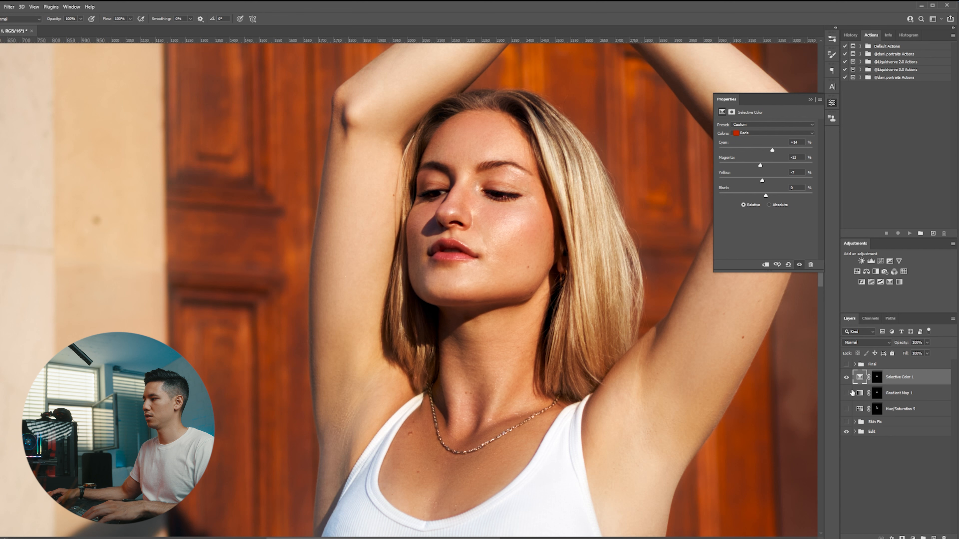
Toggle the Selective Color layer's visibility off and on to compare the skin before and after.
left_click(846, 378)
left_click(846, 378)
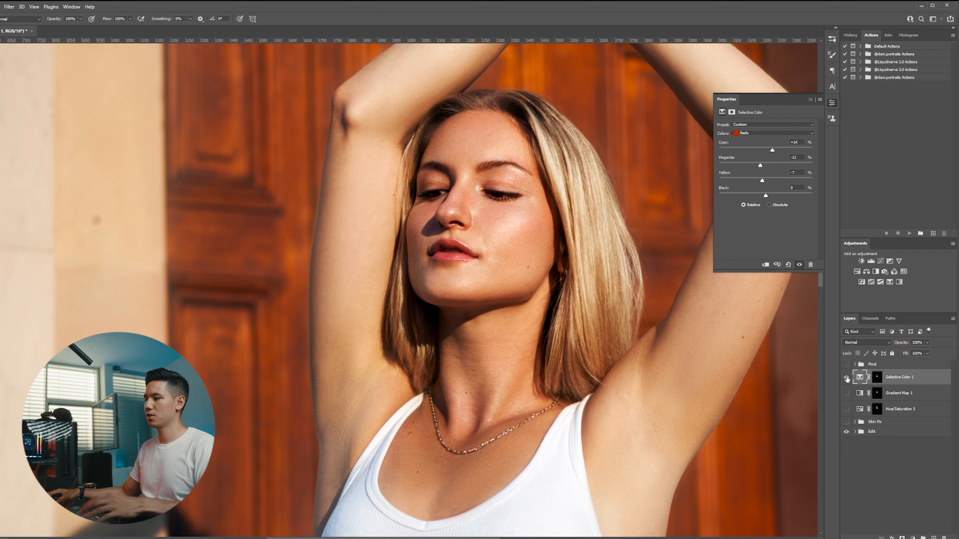
left_click(846, 378)
left_click(846, 378)
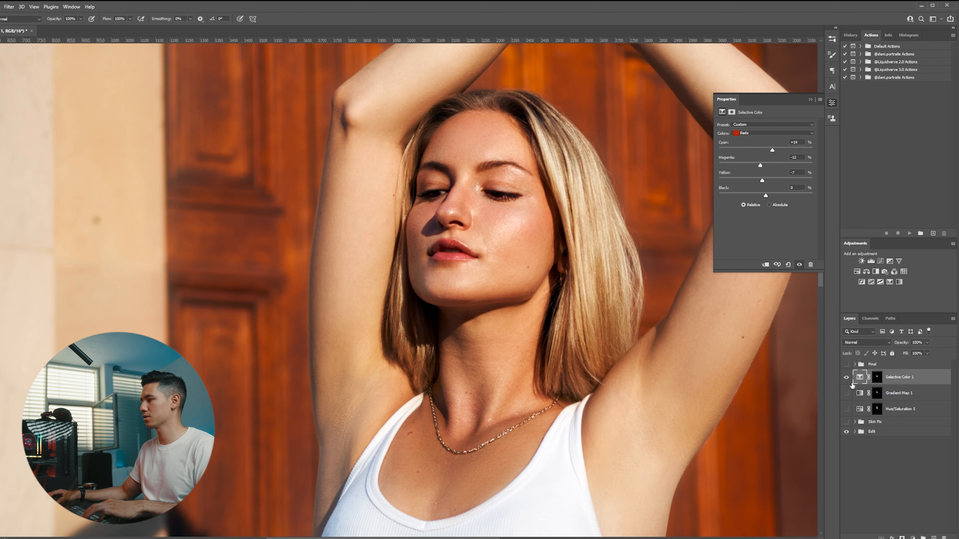
Select the Gradient Map layer and zoom out to review the whole portrait.
left_click(910, 410, "shift")
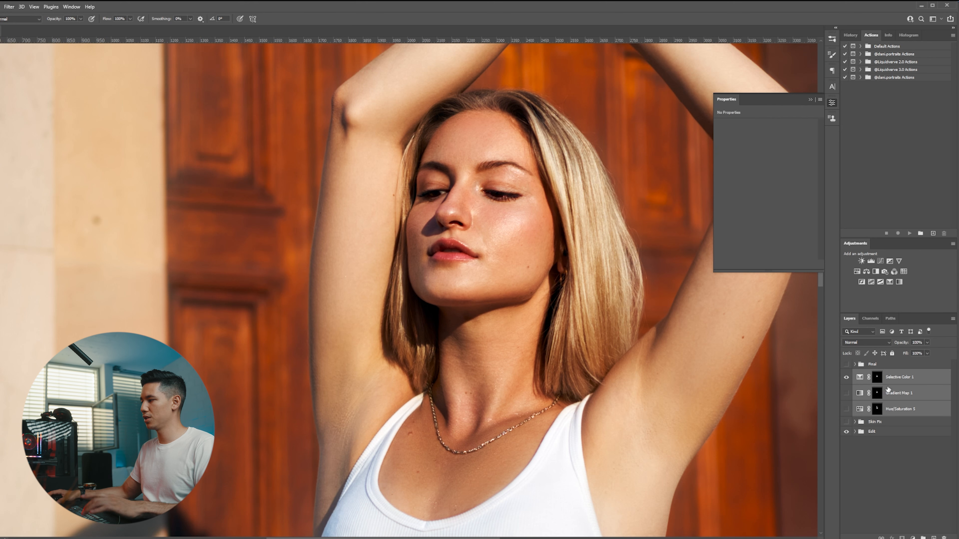
left_click(893, 400)
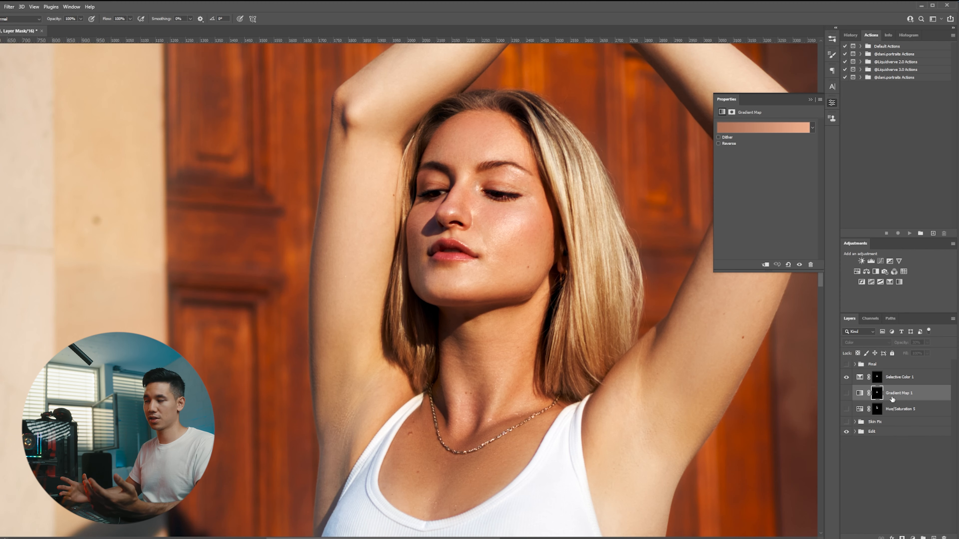
scroll(481, 355, "down", 3)
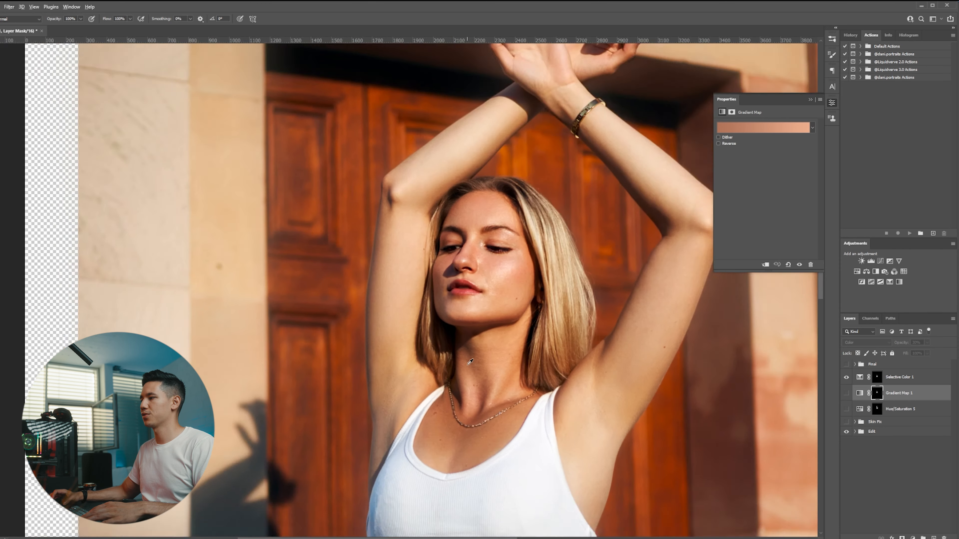
scroll(534, 299, "down", 2)
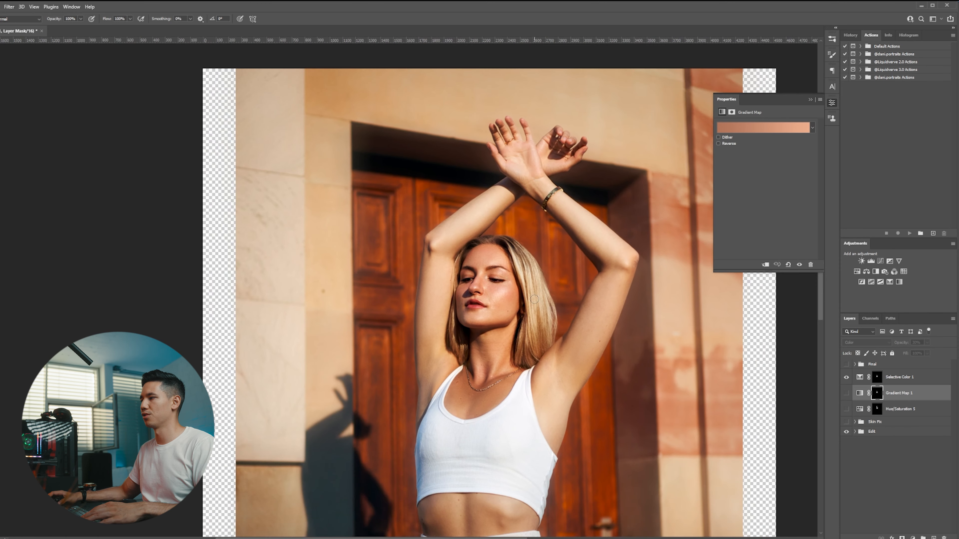
scroll(485, 313, "up", 1)
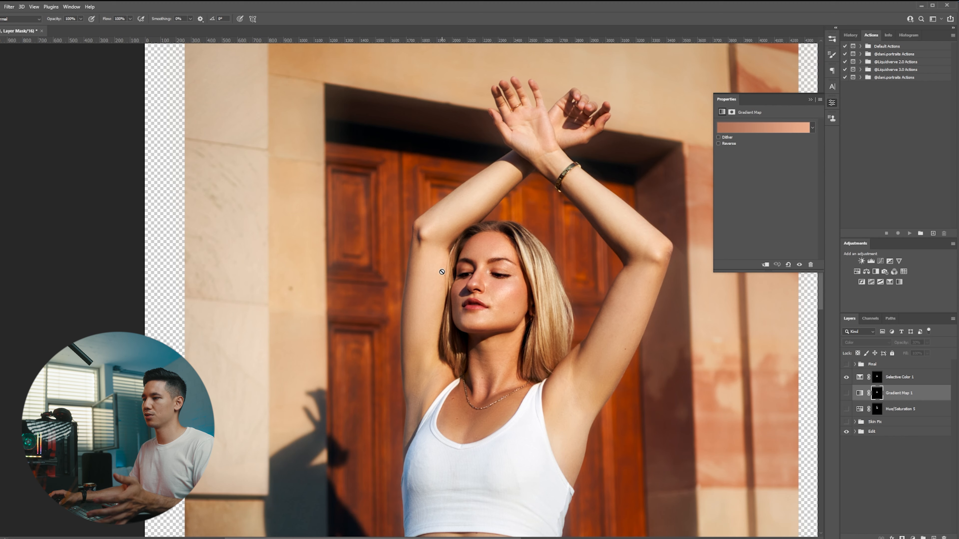
key("ctrl+minus")
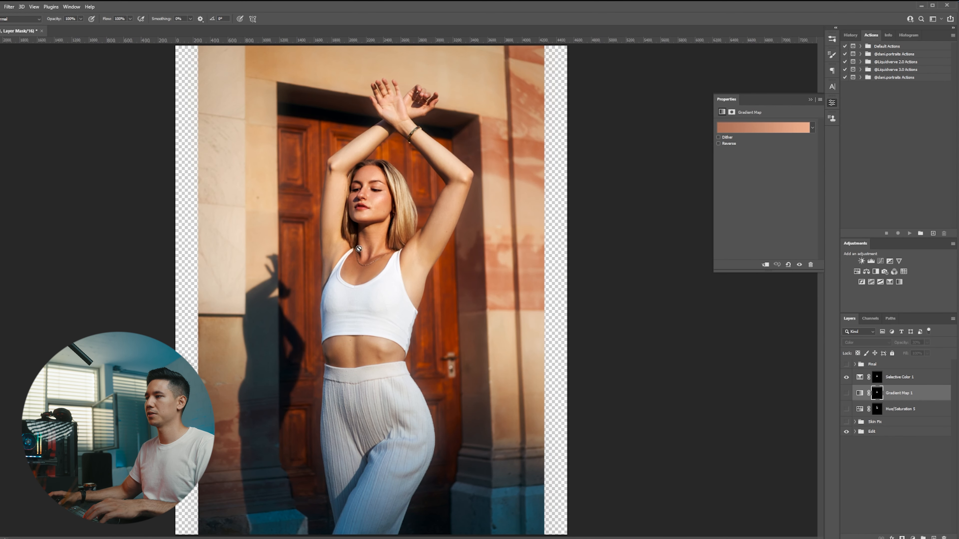
scroll(270, 146, "up", 10)
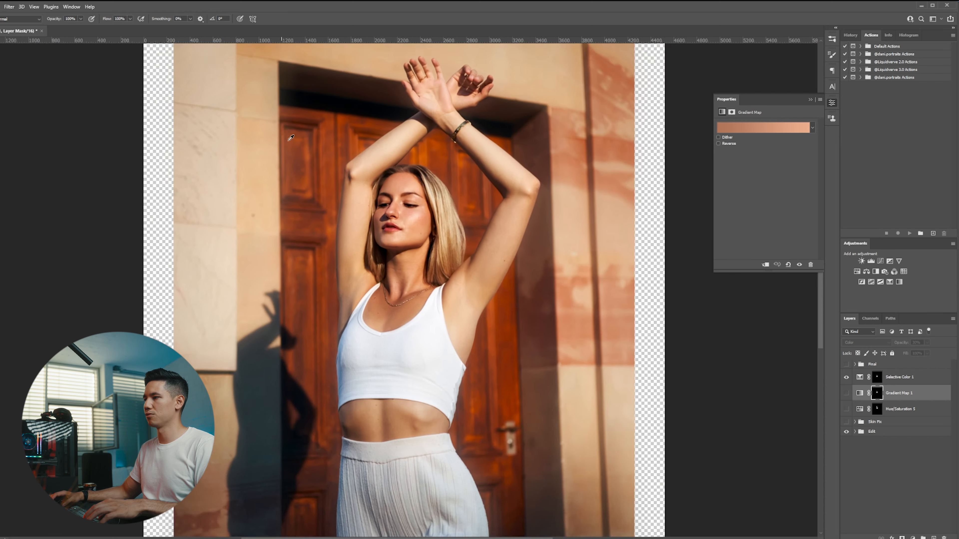
scroll(341, 212, "down", 5)
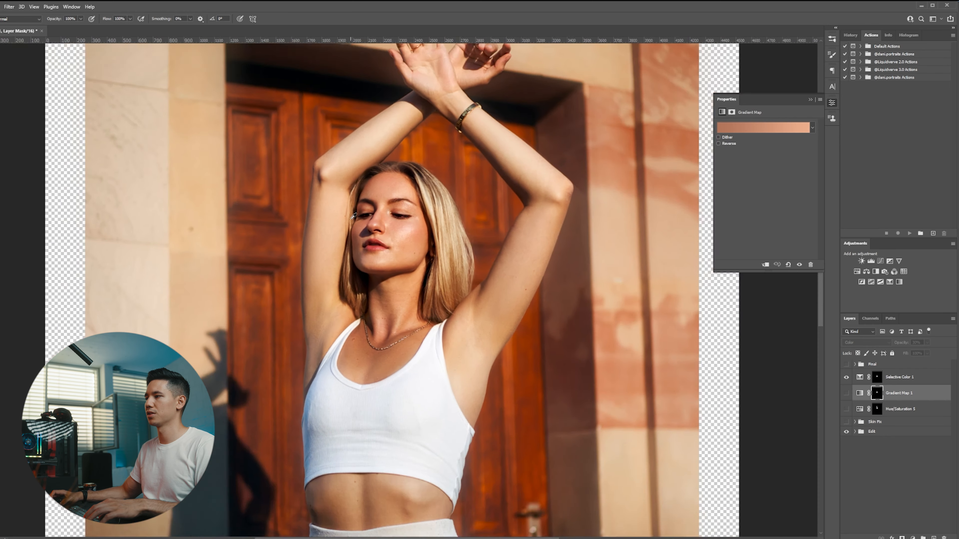